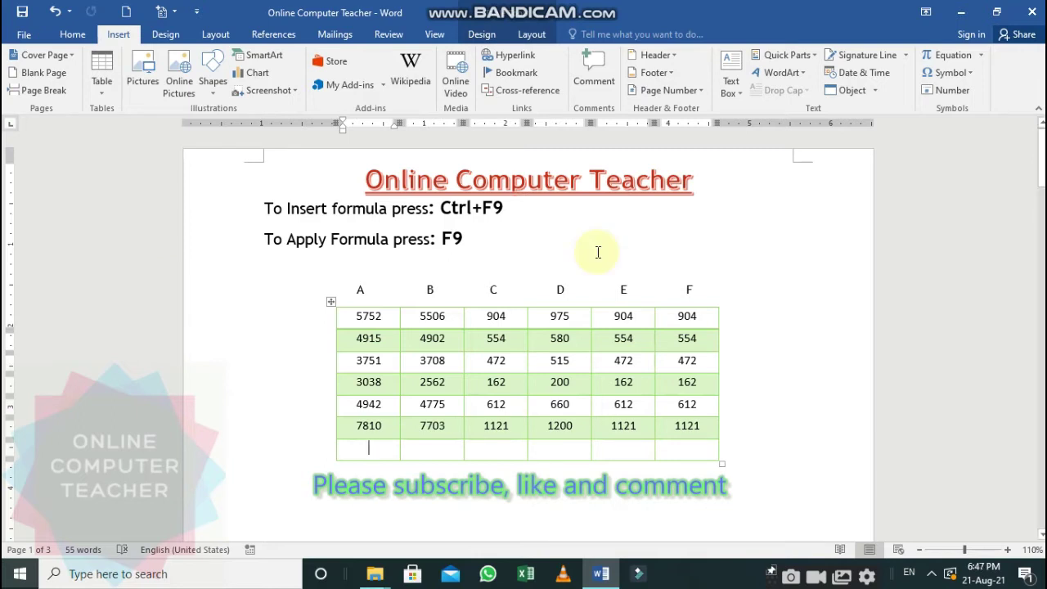
# Select the whole numbers table in Word, then place the cursor in the 4915 cell
pyautogui.click(331, 302)
pyautogui.click(320, 318)
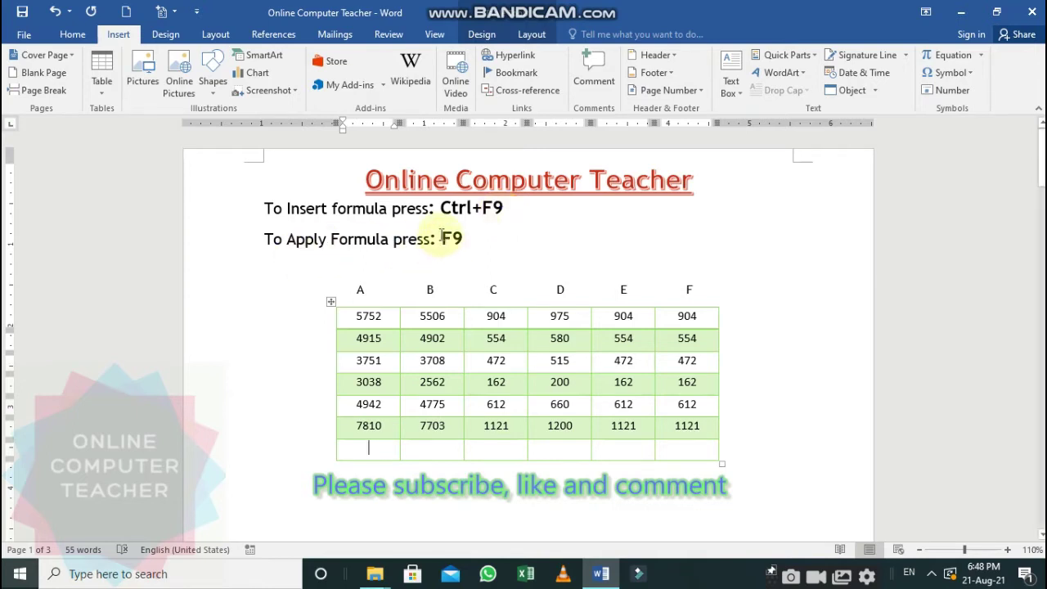
pyautogui.click(394, 340)
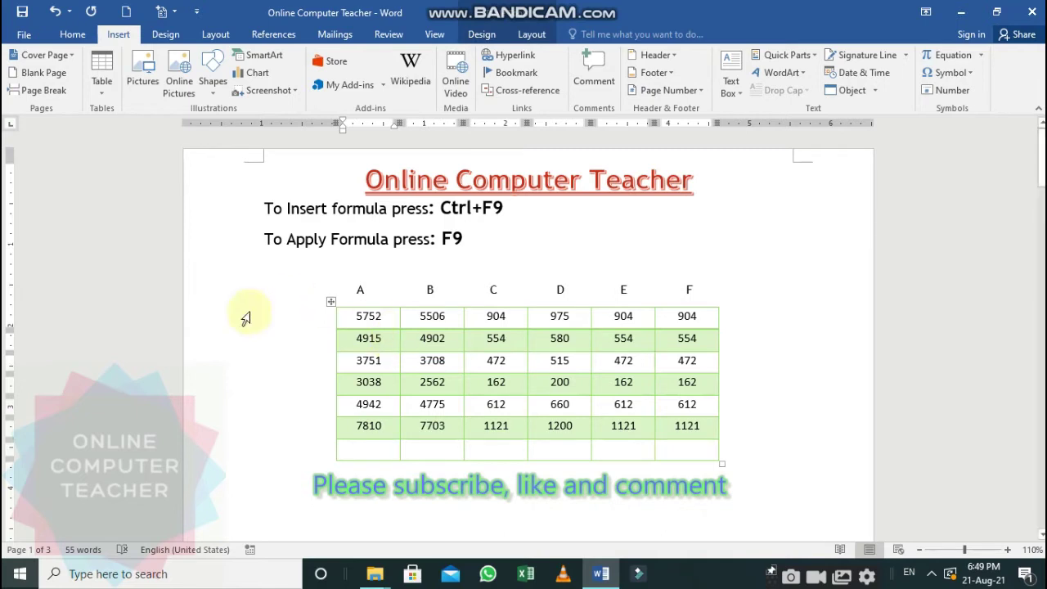
# Launch Excel with a new blank workbook maximized to fill the screen
pyautogui.click(517, 570)
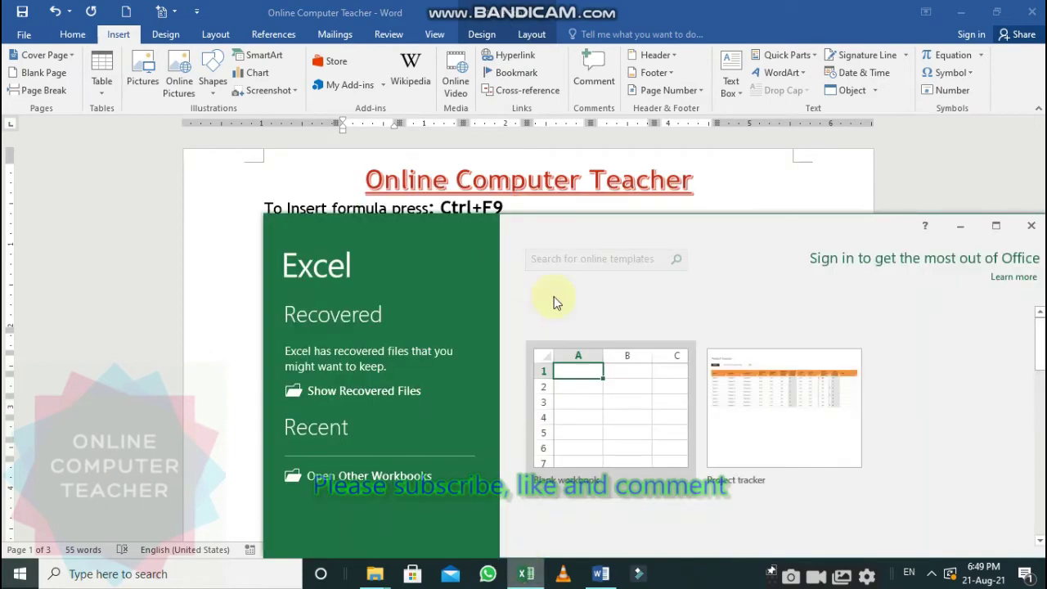
pyautogui.click(643, 379)
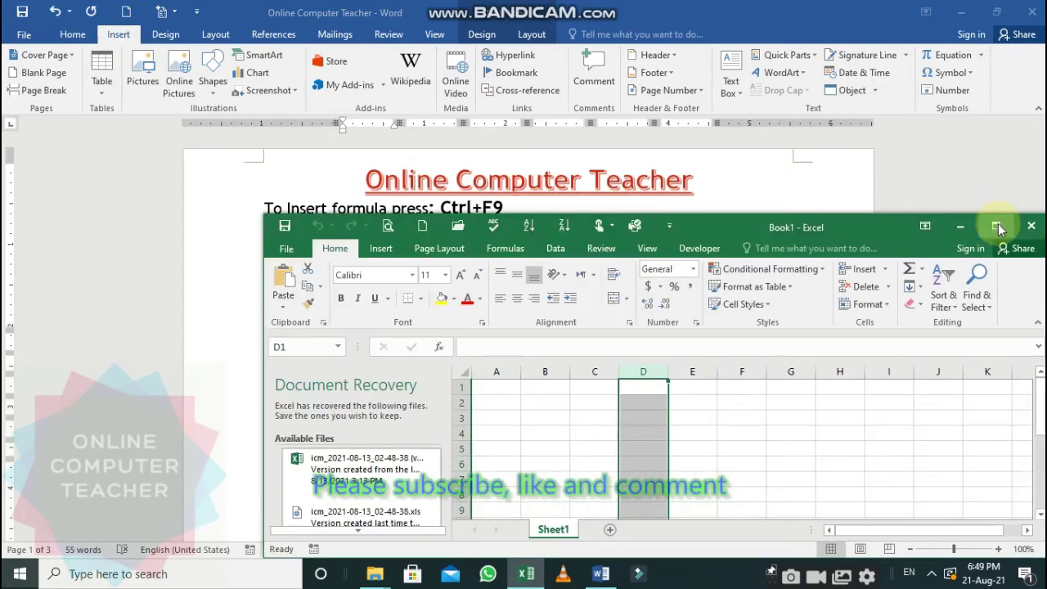
pyautogui.click(997, 225)
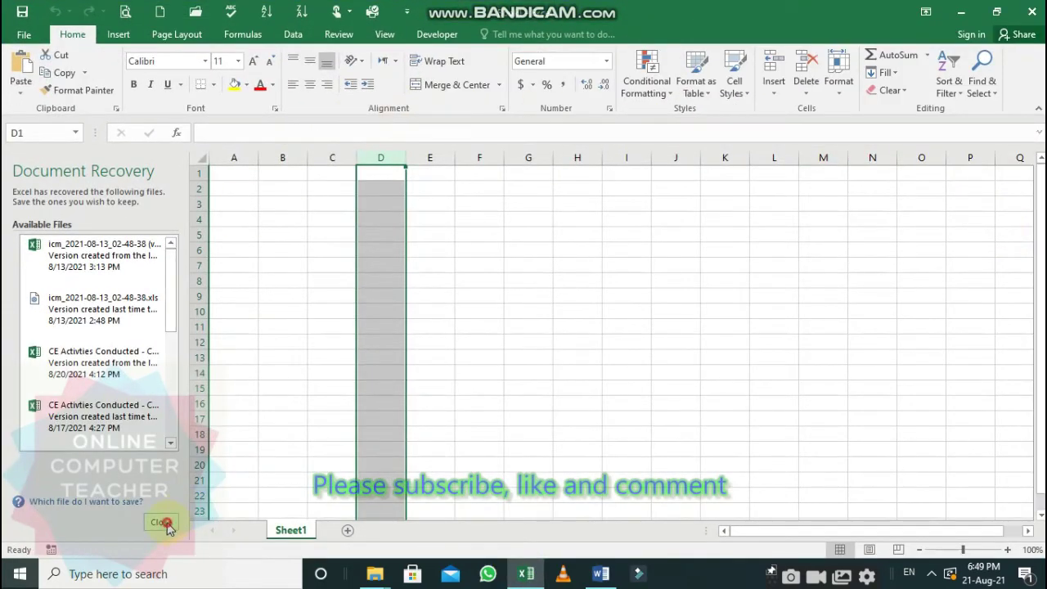
# Close Document Recovery, choosing 'Yes, I want to view these files later'
pyautogui.click(162, 521)
pyautogui.click(229, 199)
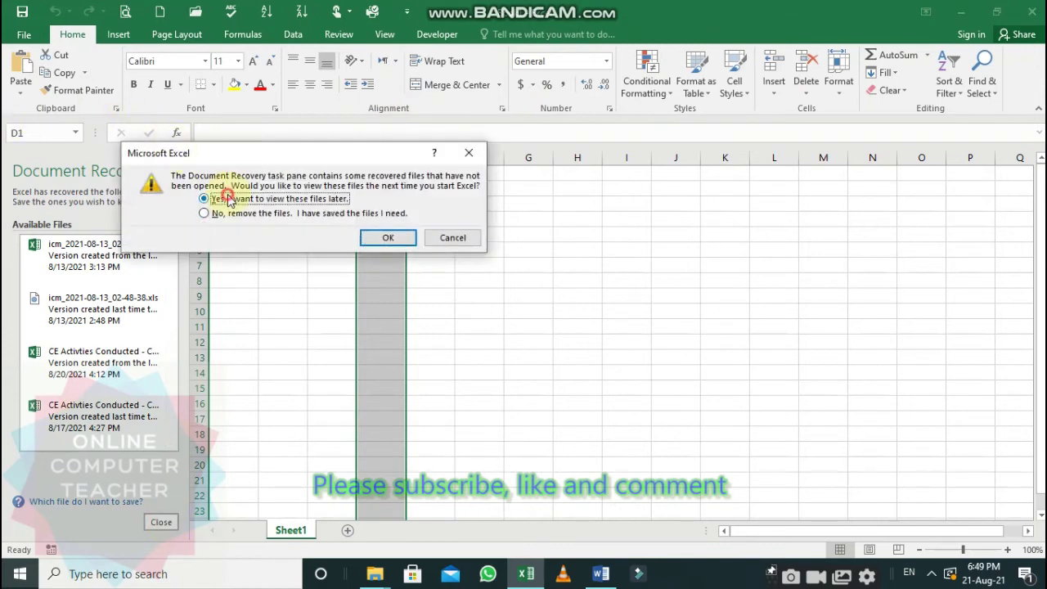
pyautogui.click(382, 236)
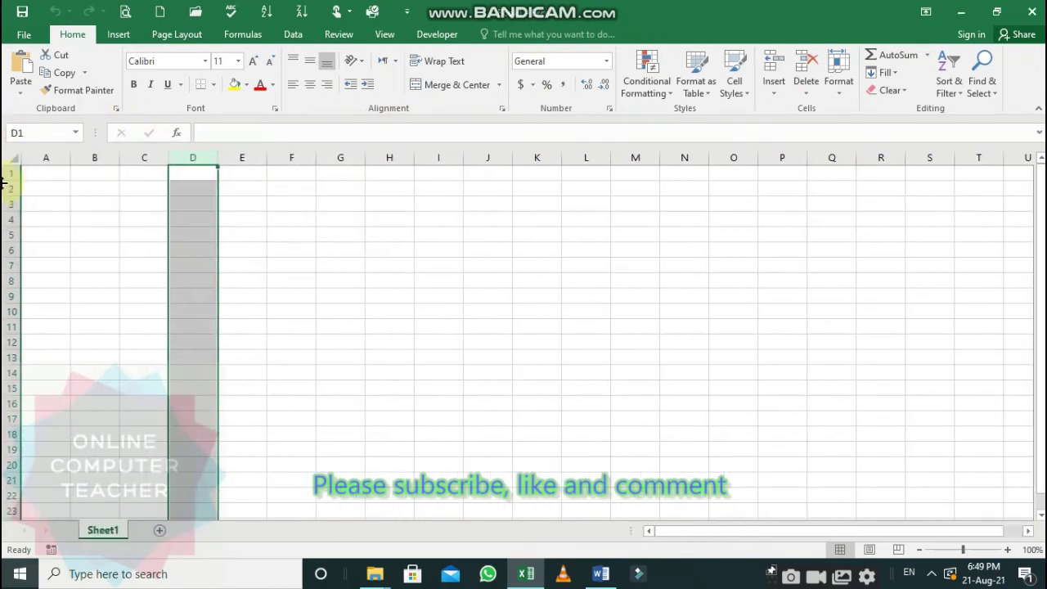
pyautogui.click(31, 245)
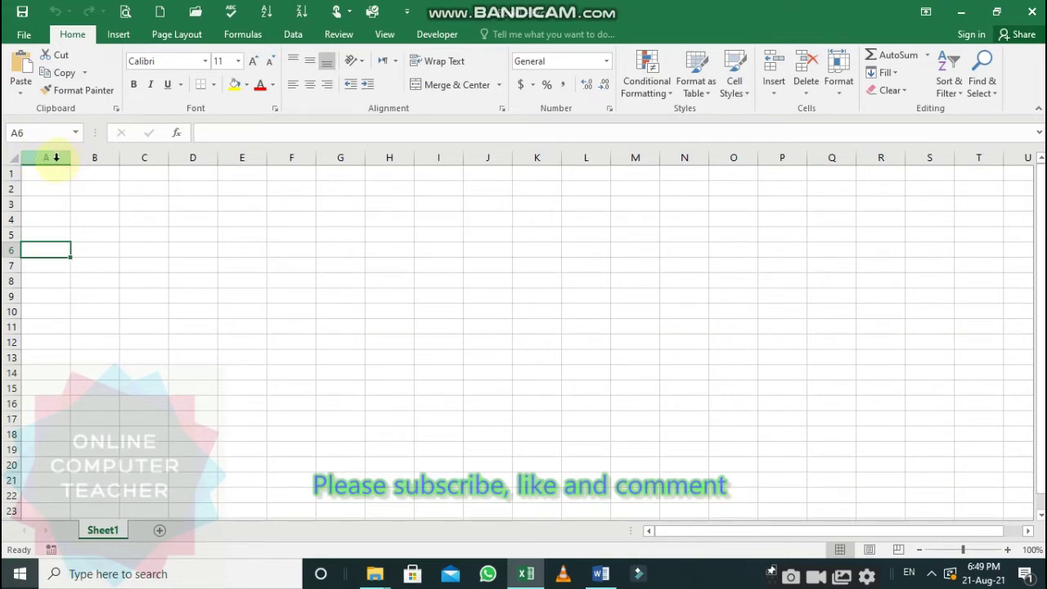
pyautogui.moveTo(93, 157); pyautogui.dragTo(161, 163)
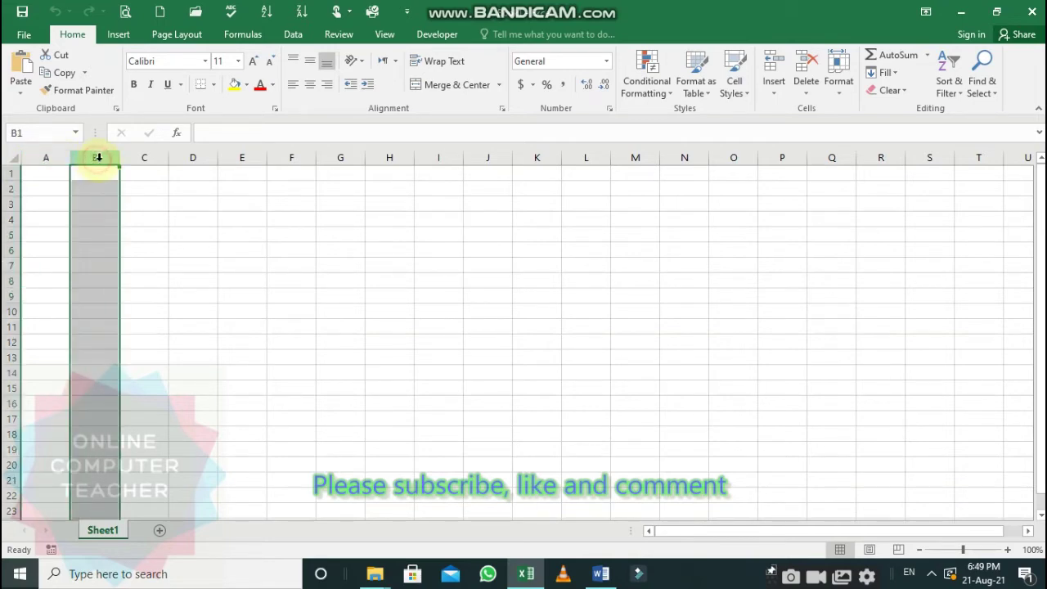
pyautogui.click(183, 158)
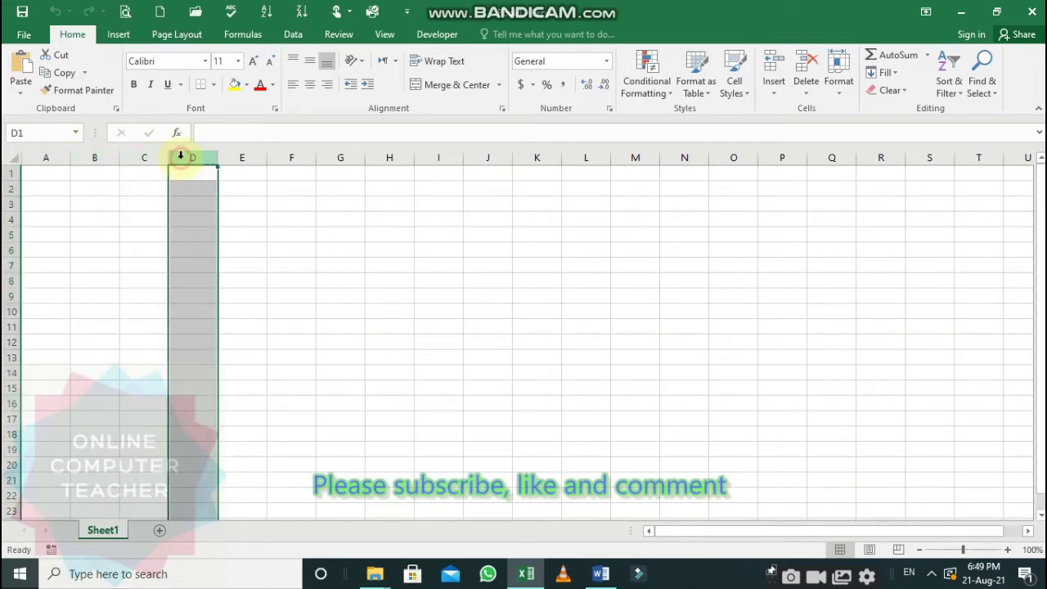
pyautogui.click(241, 157)
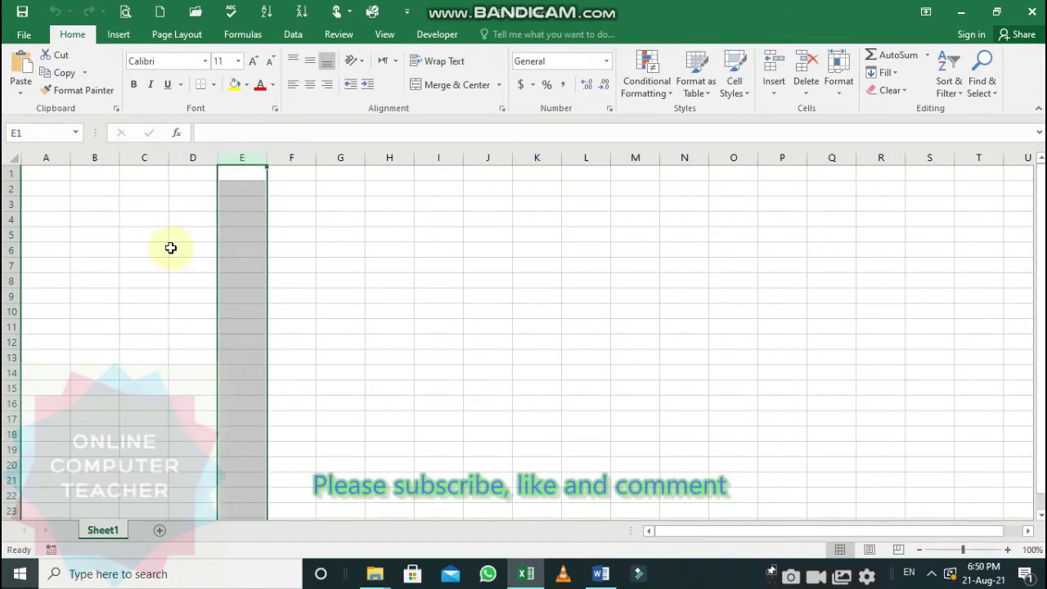
pyautogui.click(90, 215)
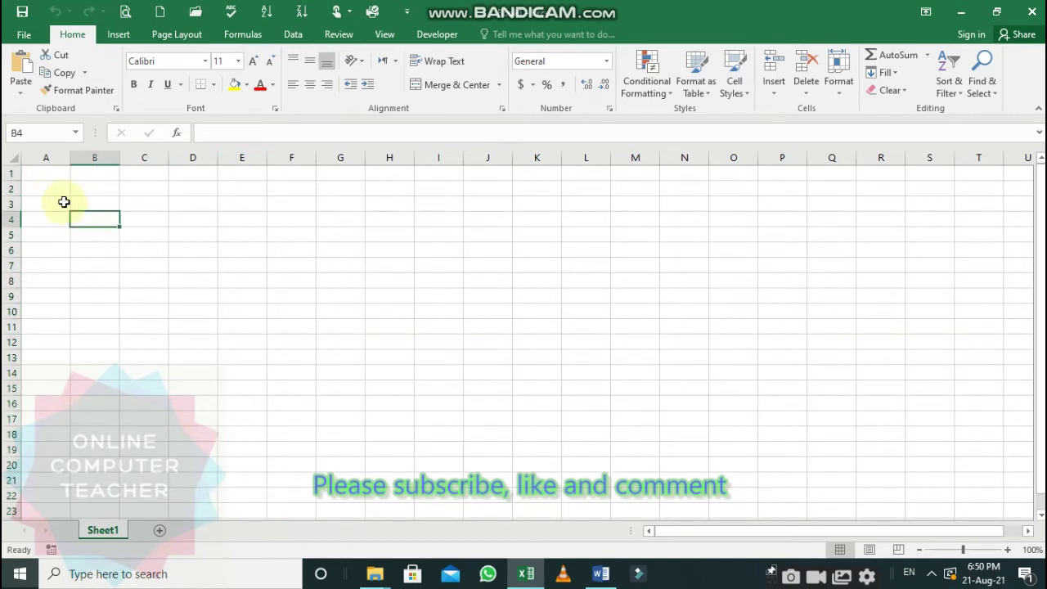
pyautogui.click(6, 173)
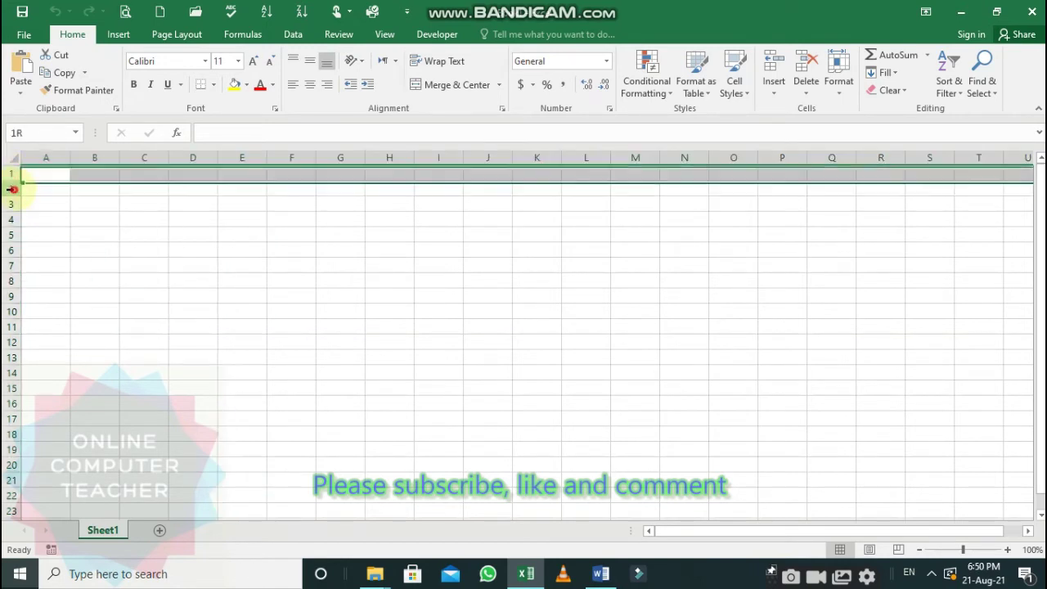
pyautogui.click(9, 189)
pyautogui.click(10, 204)
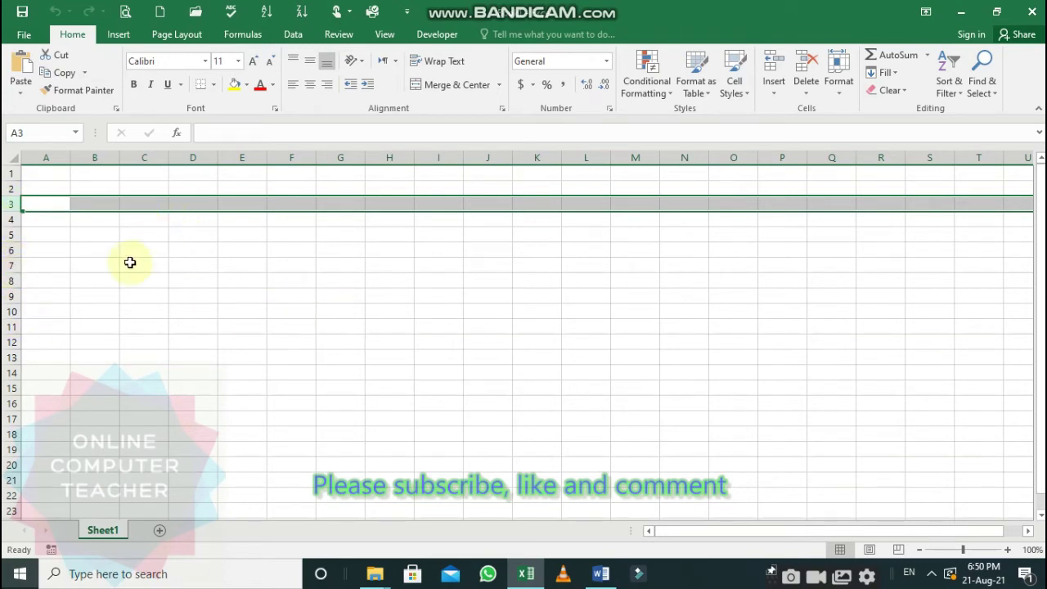
pyautogui.click(388, 285)
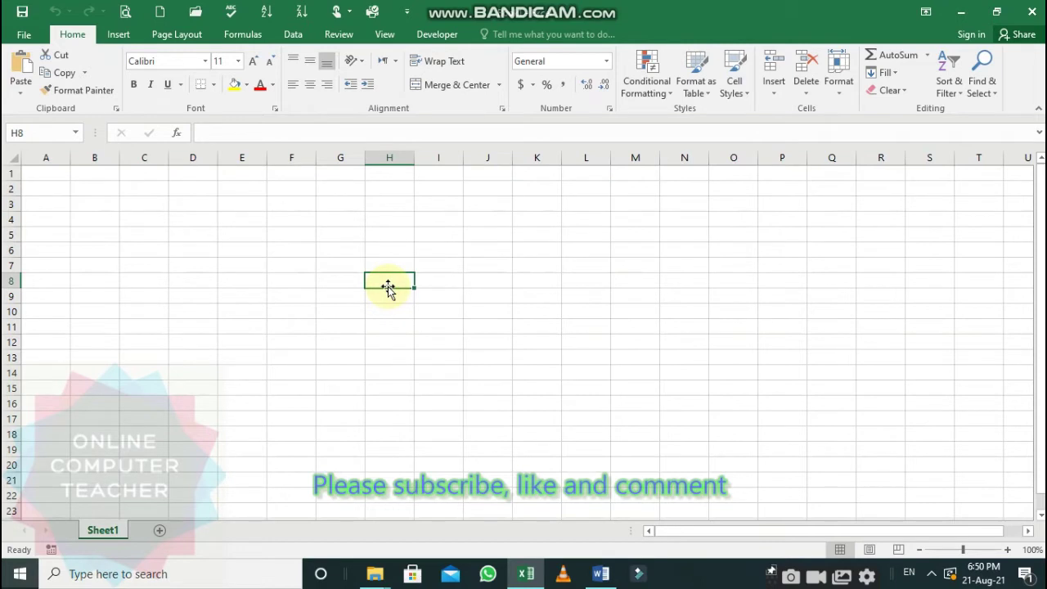
pyautogui.click(13, 171)
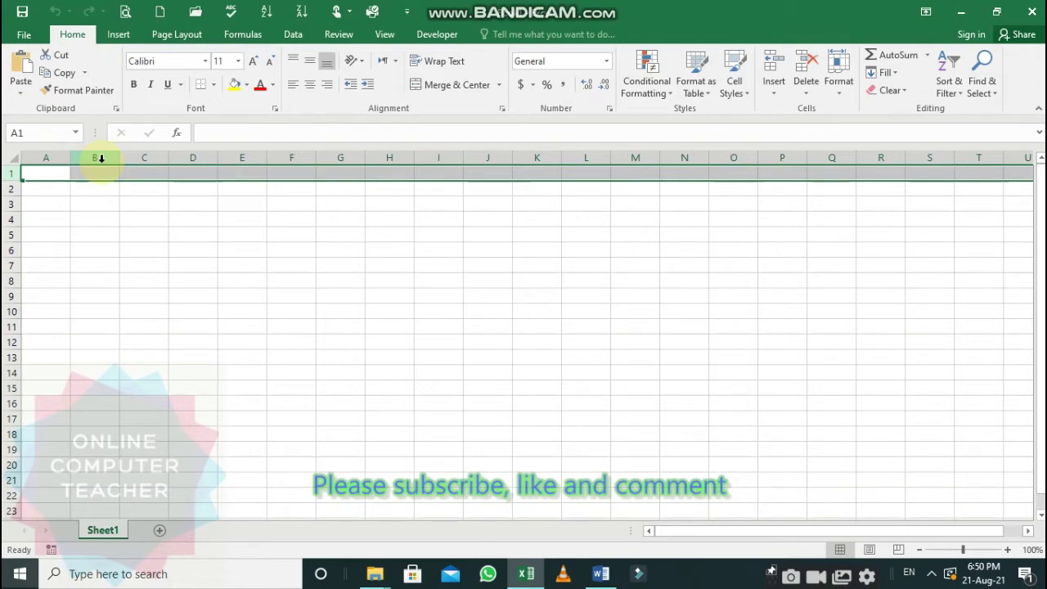
pyautogui.click(622, 230)
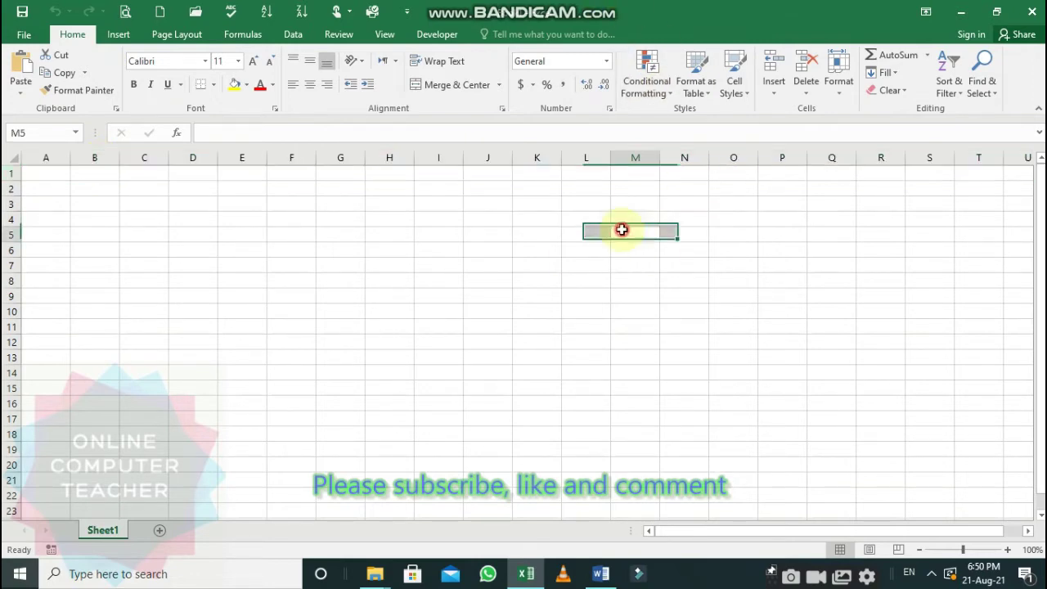
# Minimize Excel and place the cursor in the Word table's empty bottom cell of column A
pyautogui.click(964, 18)
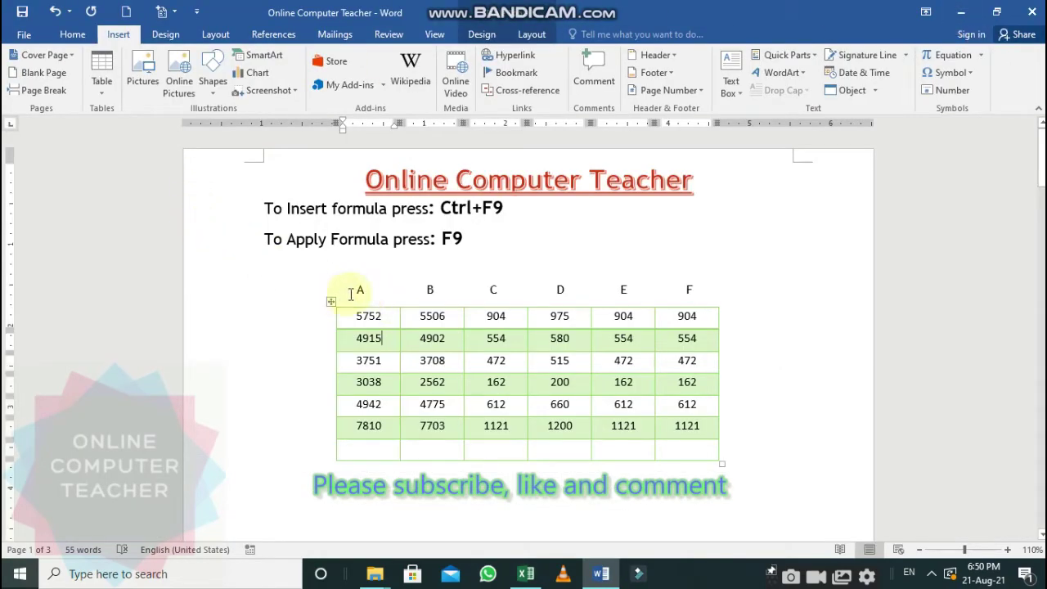
pyautogui.moveTo(411, 296)
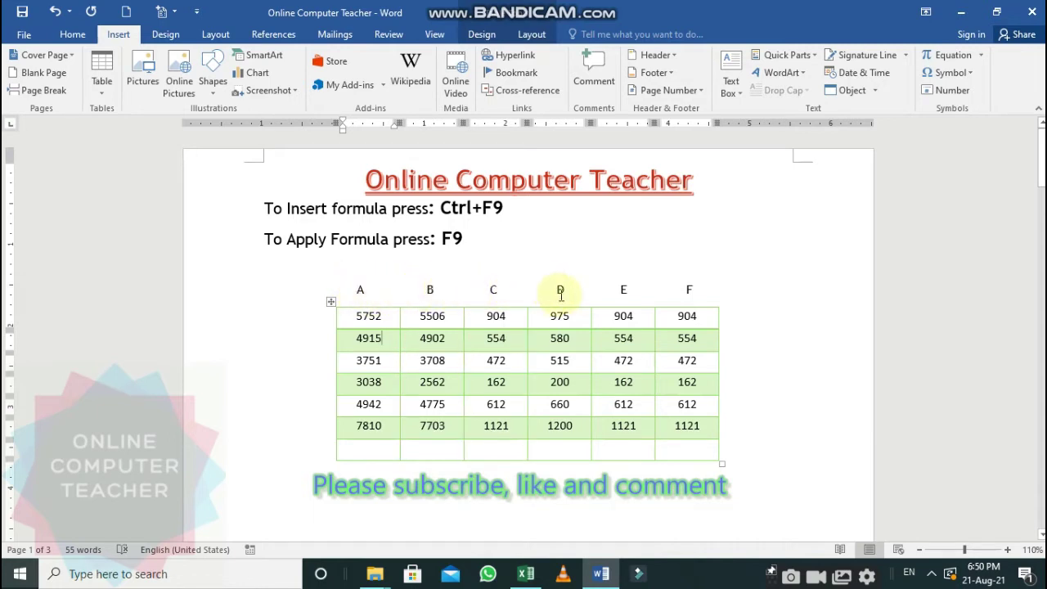
pyautogui.moveTo(612, 295)
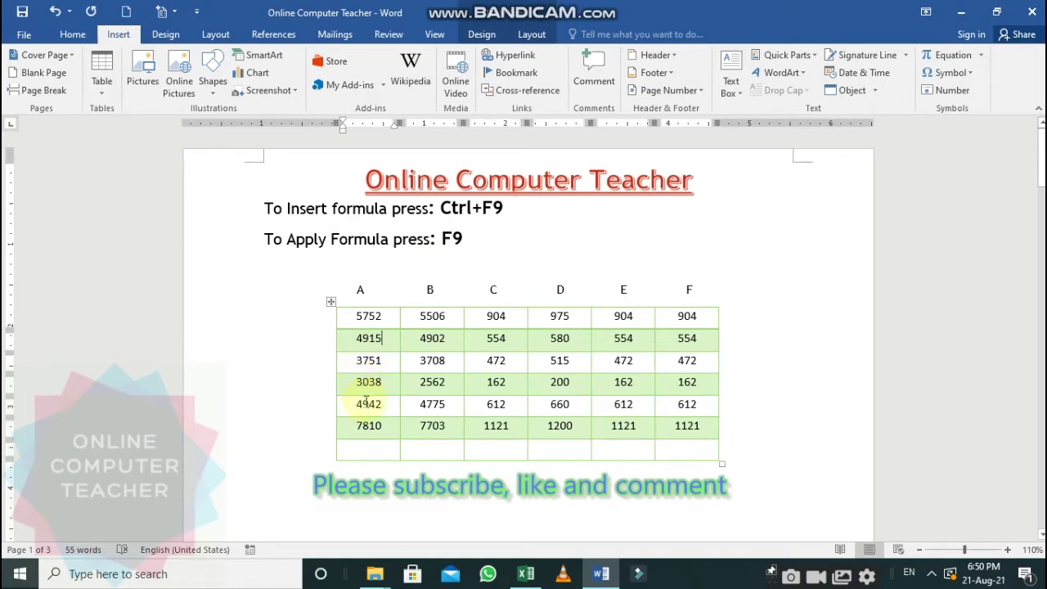
pyautogui.click(368, 451)
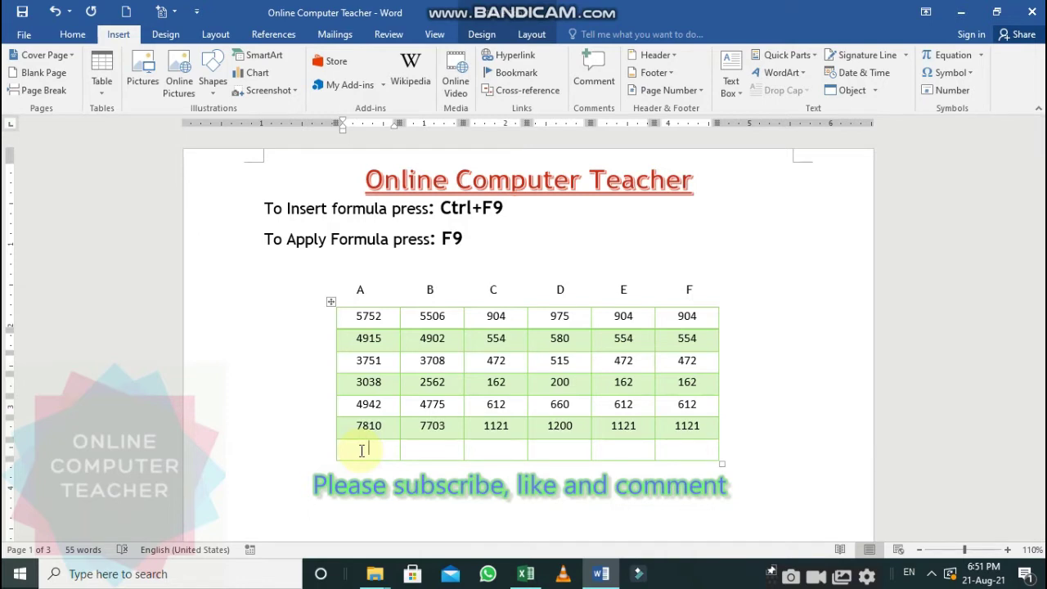
# Insert field braces with Ctrl+F9 and type =sum(A1:A6) inside them
pyautogui.hotkey('ctrl', 'F9')
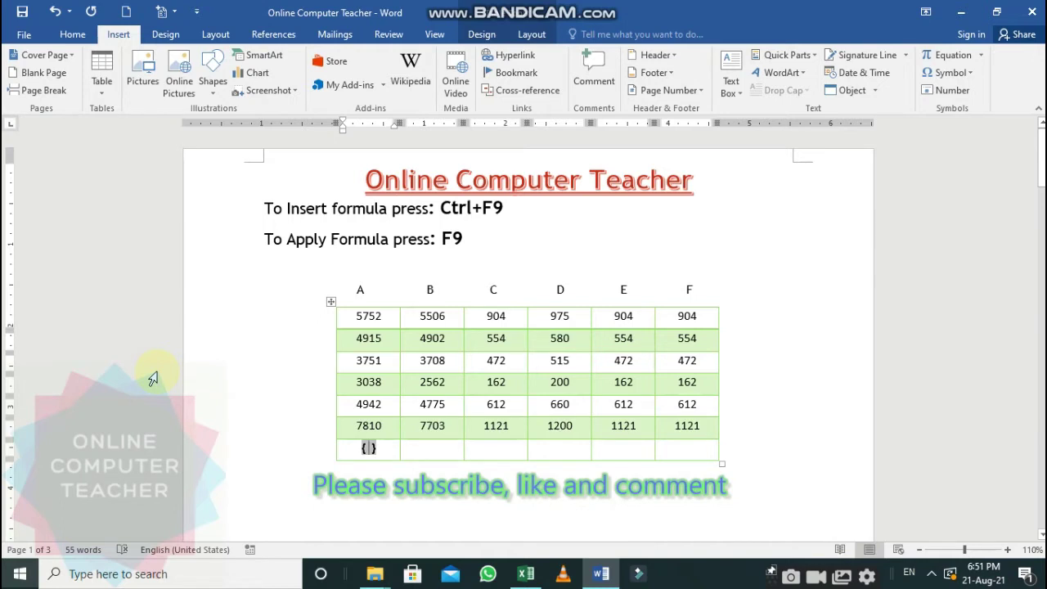
pyautogui.write('=')
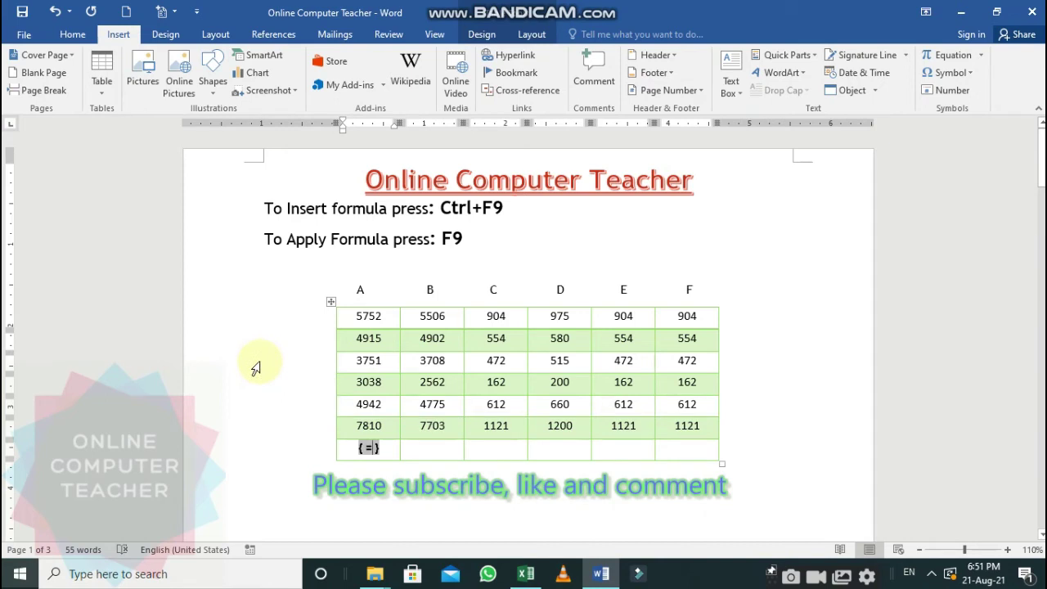
pyautogui.write('sum')
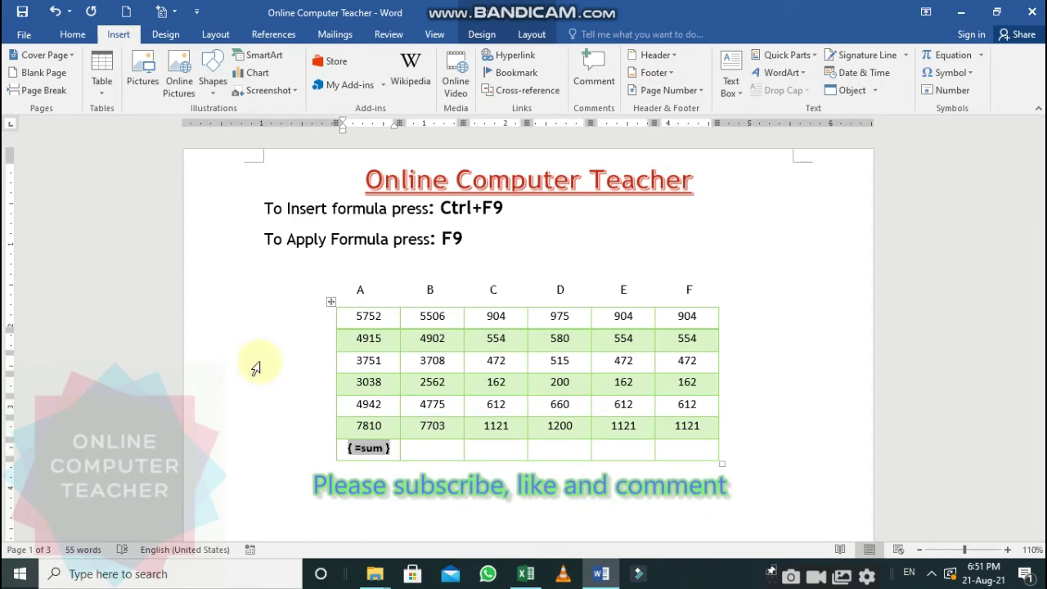
pyautogui.write('(')
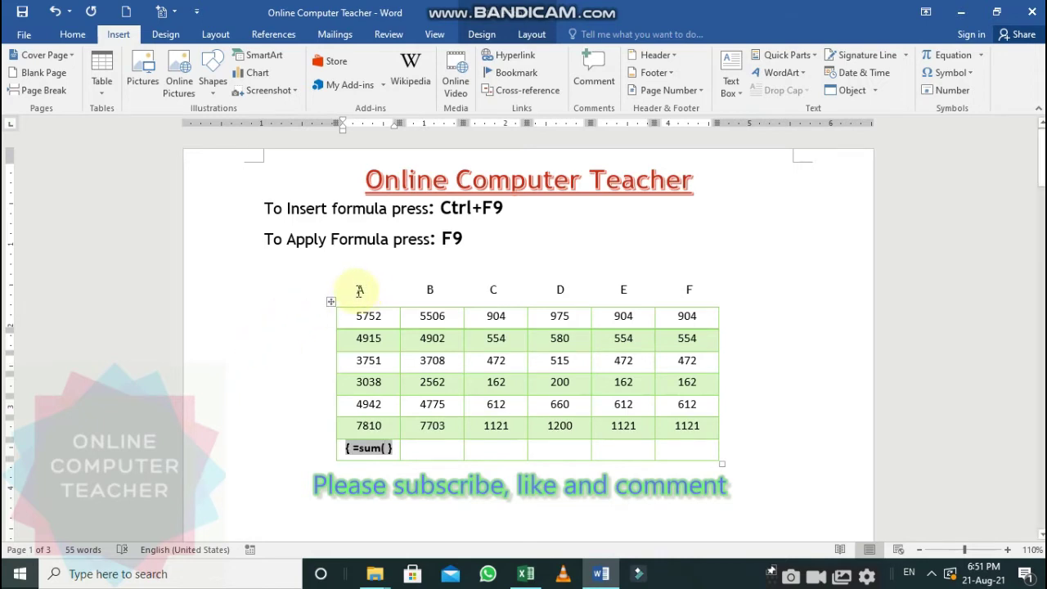
pyautogui.write('A')
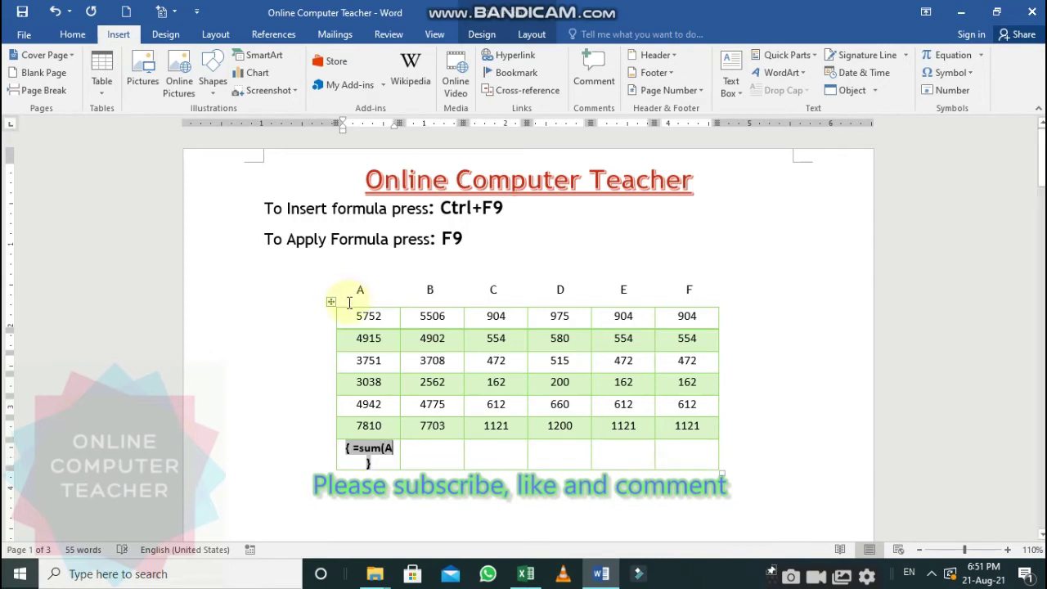
pyautogui.write('1')
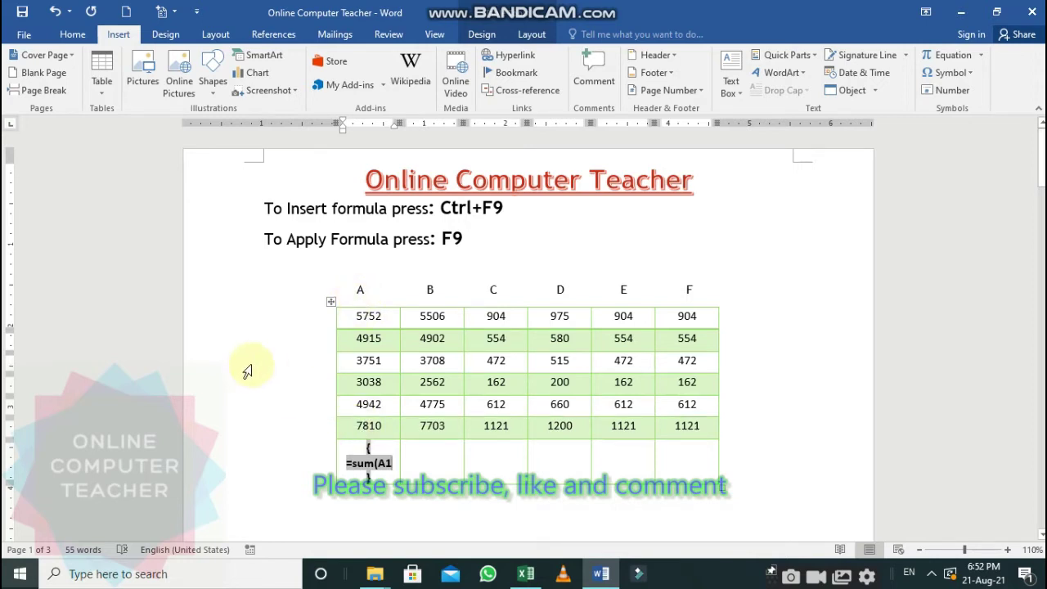
pyautogui.moveTo(328, 451)
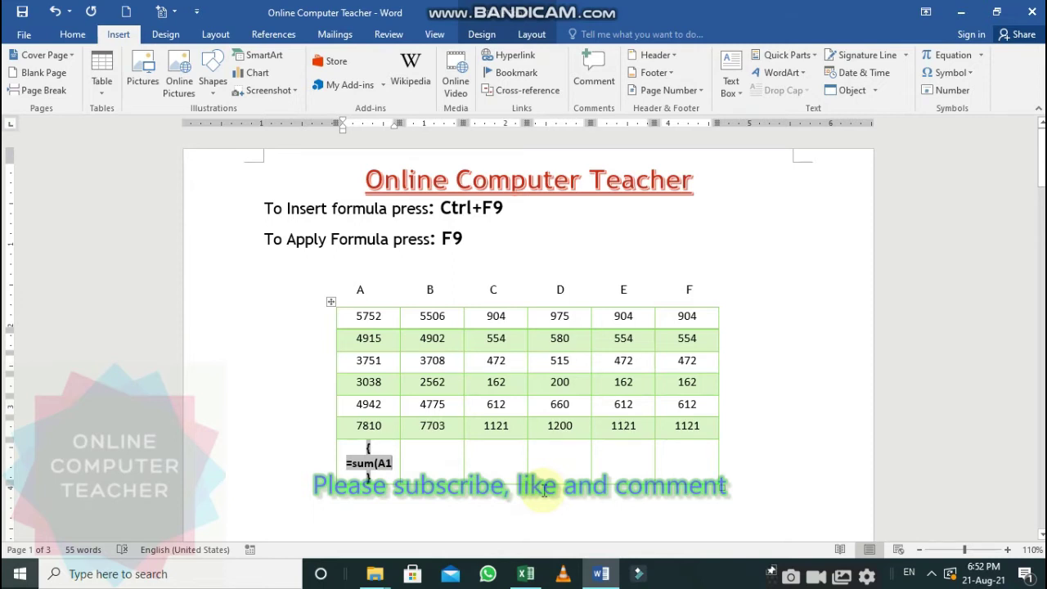
# Complete the {=sum(A1:A6)} field, update it to show 30208, and select column A's values to verify
pyautogui.write(':')
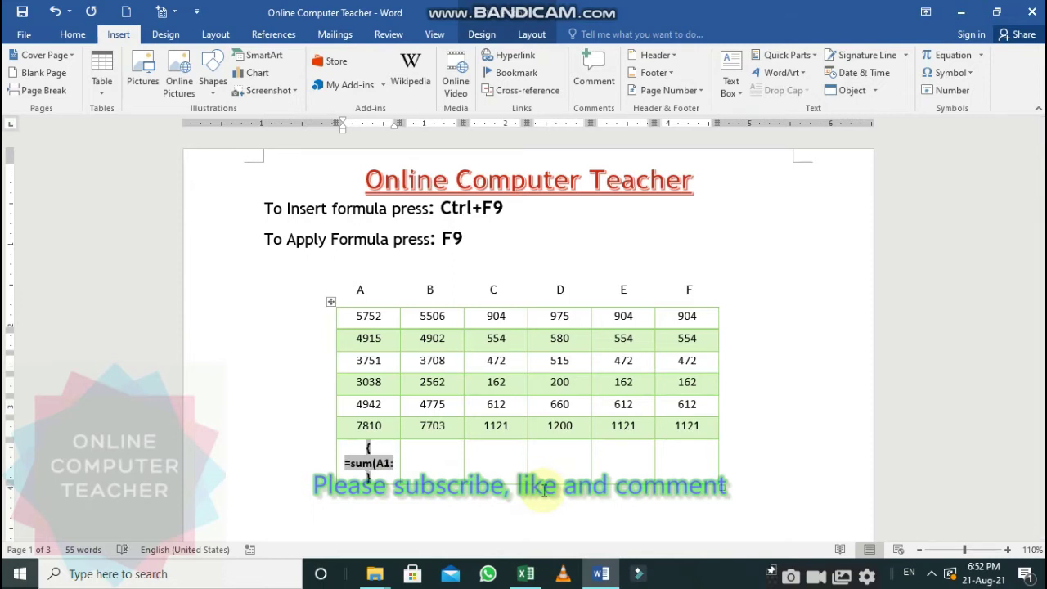
pyautogui.write('A6')
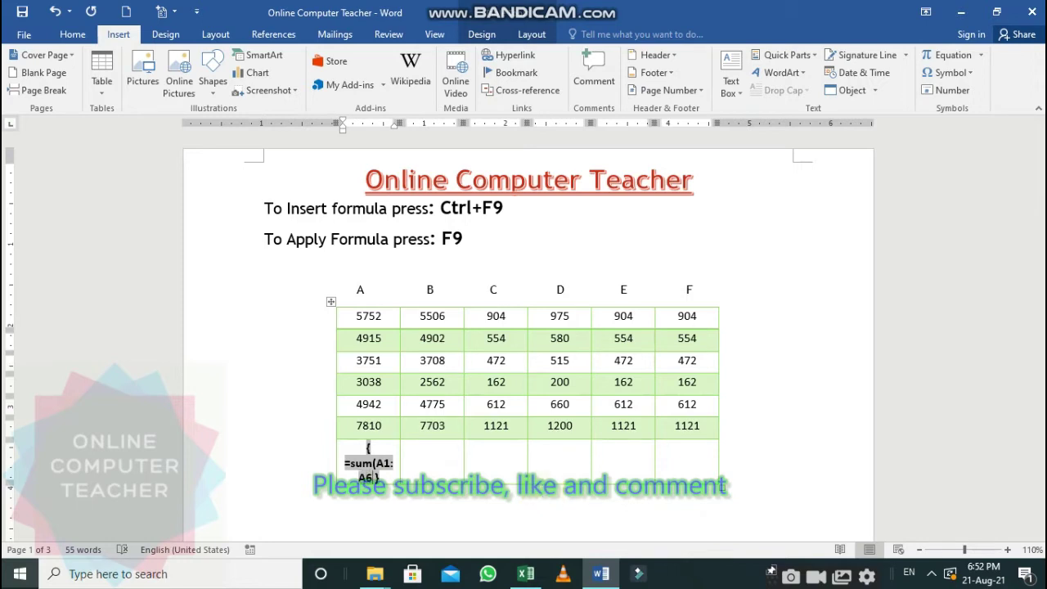
# Insert field braces with Ctrl+F9 and type =sum(A1:A6) inside them
# Complete the {=sum(A1:A6)} field, update it to show 30208, and select column A's values to verify
pyautogui.write(')')
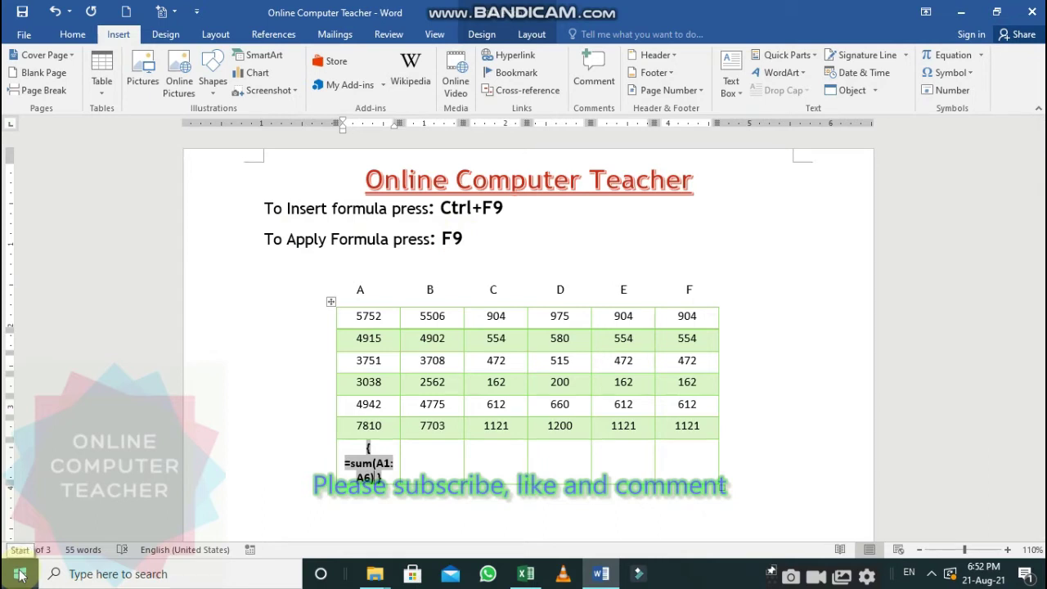
pyautogui.press('F9')
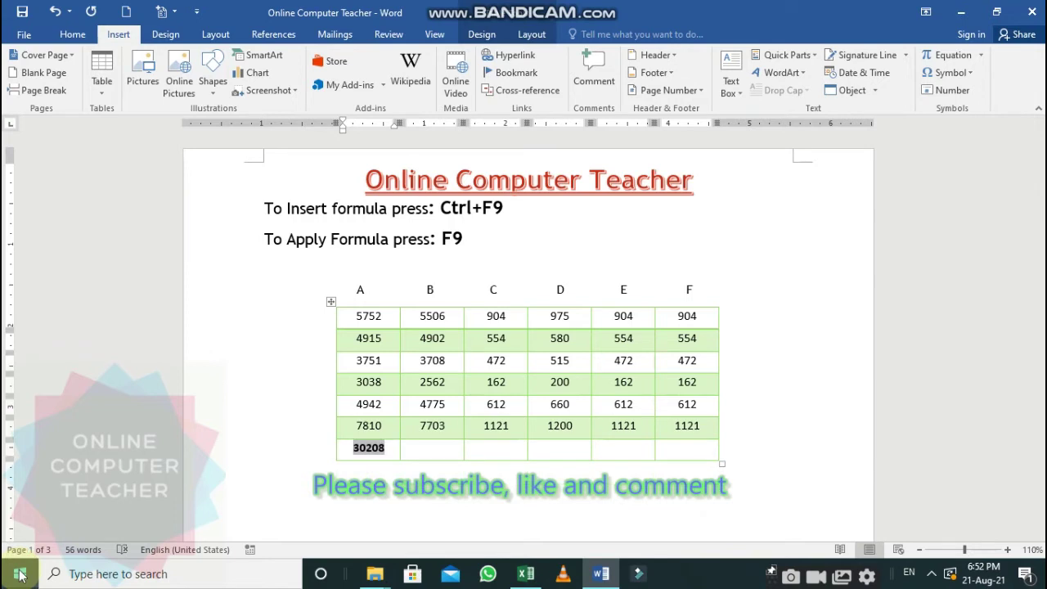
pyautogui.click(356, 315)
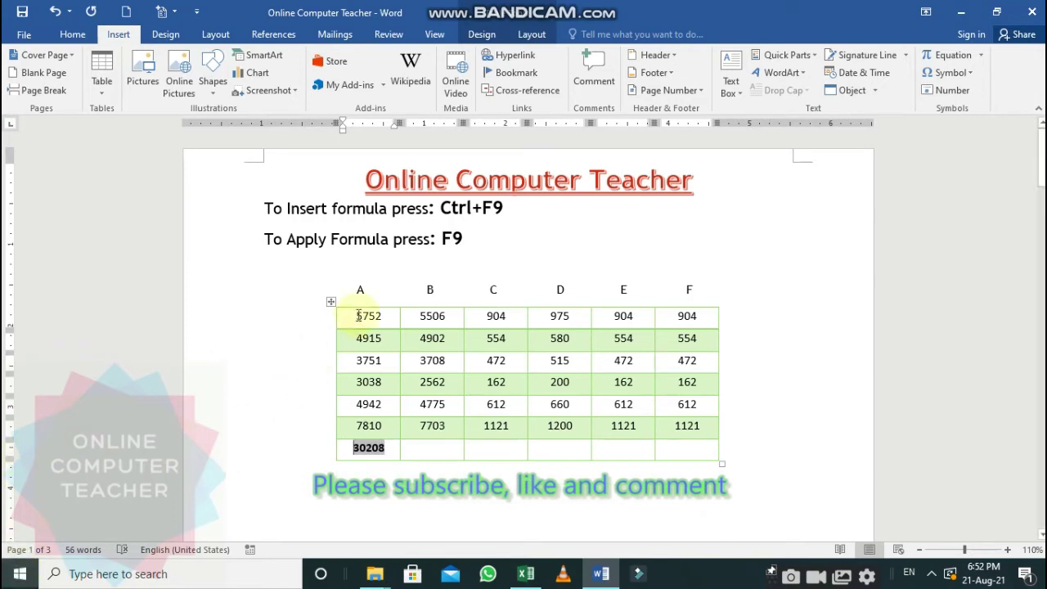
pyautogui.moveTo(360, 316); pyautogui.dragTo(372, 425)
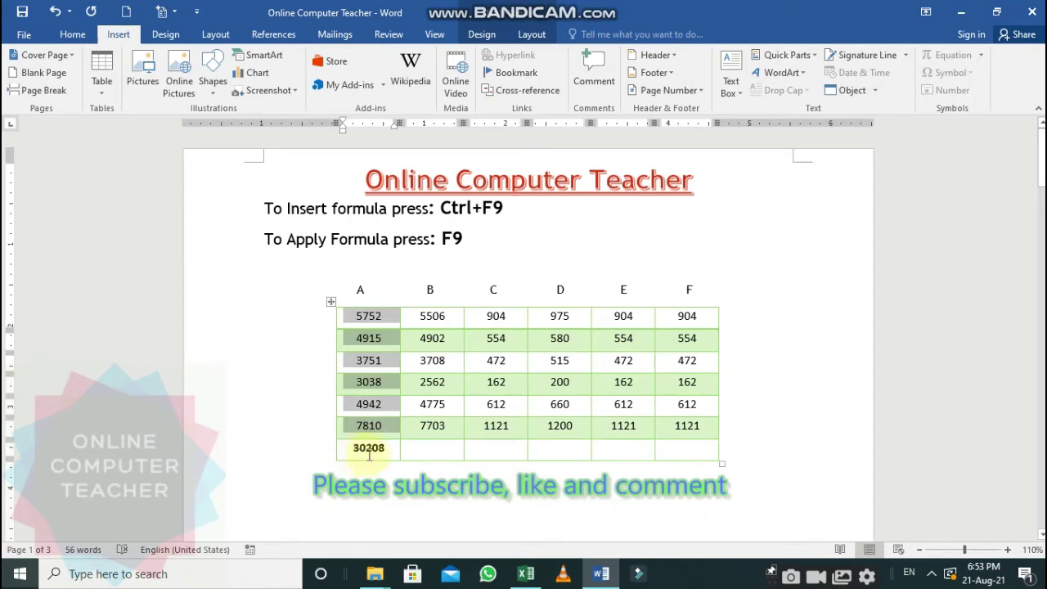
# Insert an {=average(B1:B6)} field in cell B7 and update it to show 4859.33
pyautogui.click(446, 452)
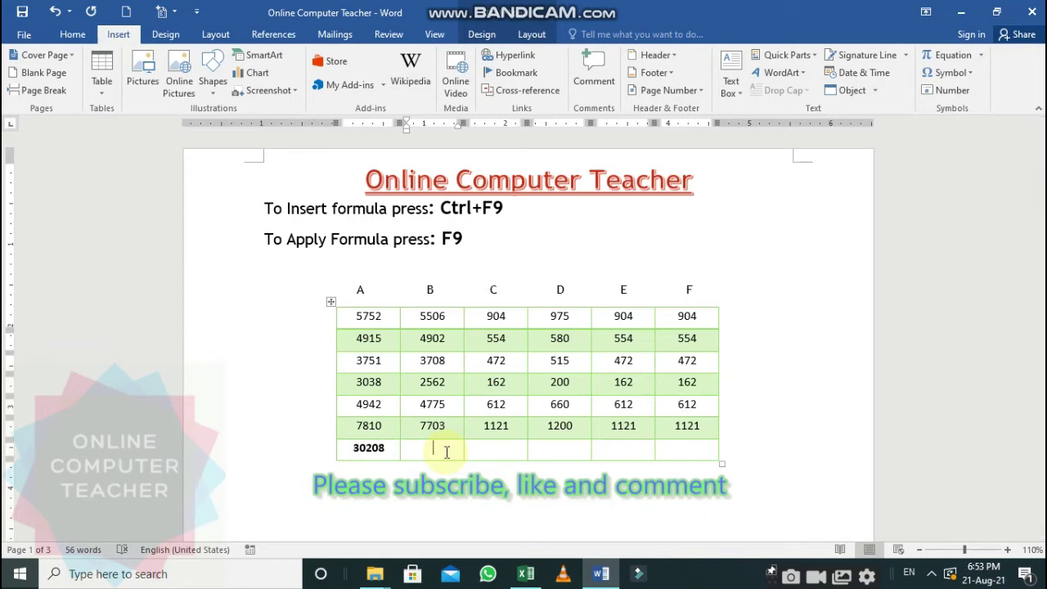
pyautogui.hotkey('ctrl', 'F9')
pyautogui.write('=')
pyautogui.write('ava')
pyautogui.press('BackSpace')
pyautogui.write('erage')
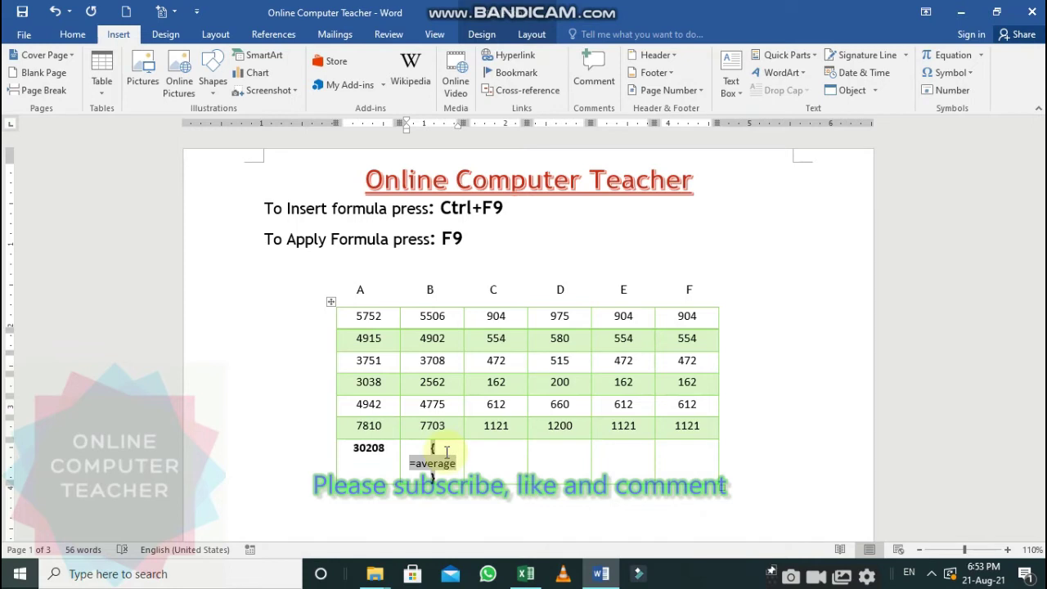
pyautogui.write('(')
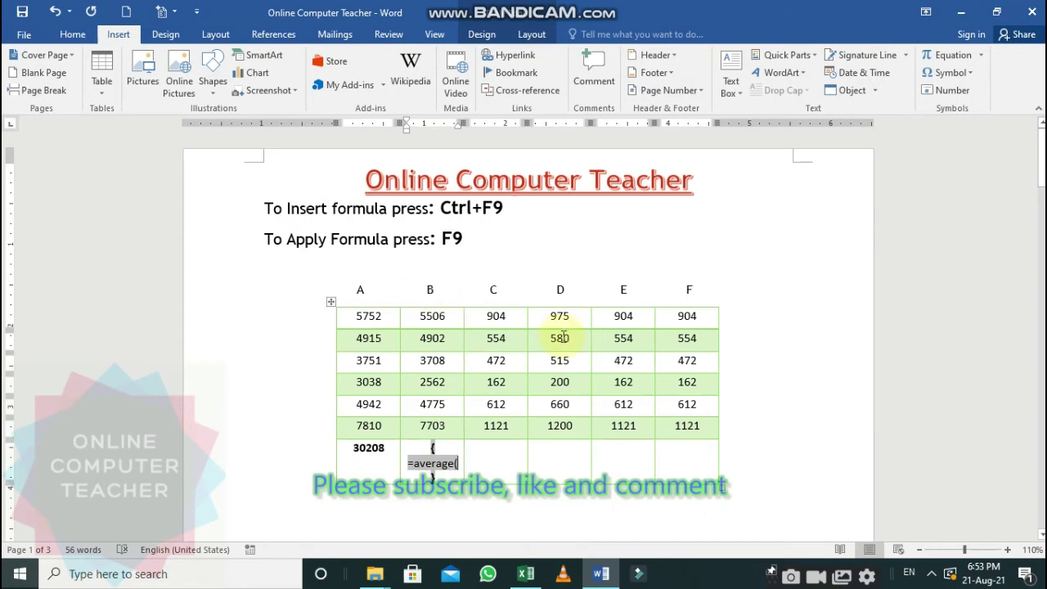
pyautogui.write('B')
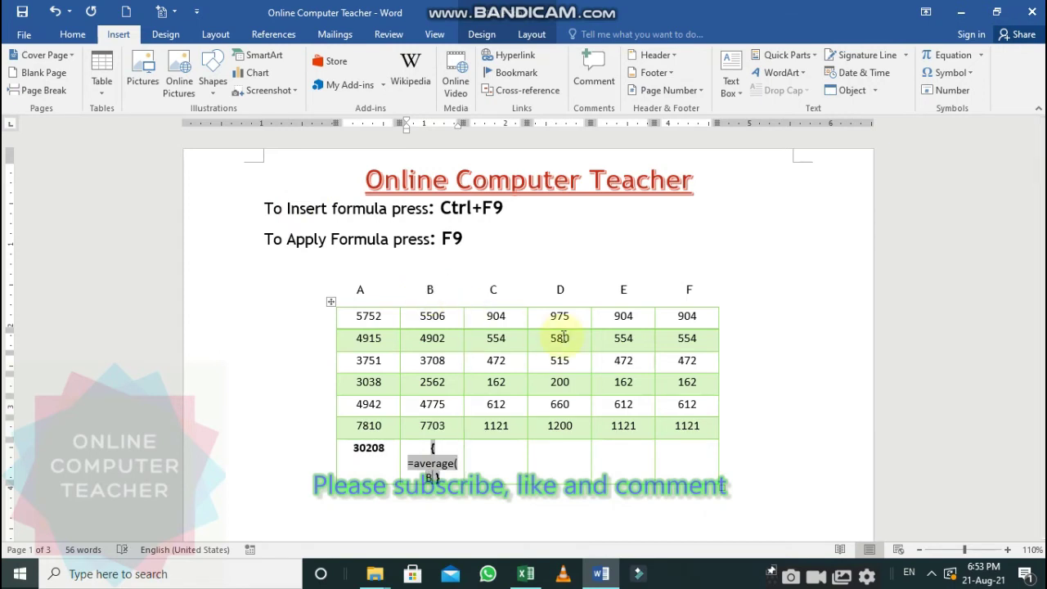
pyautogui.write('1')
pyautogui.write(':')
pyautogui.write('B')
pyautogui.write('6')
pyautogui.write(')')
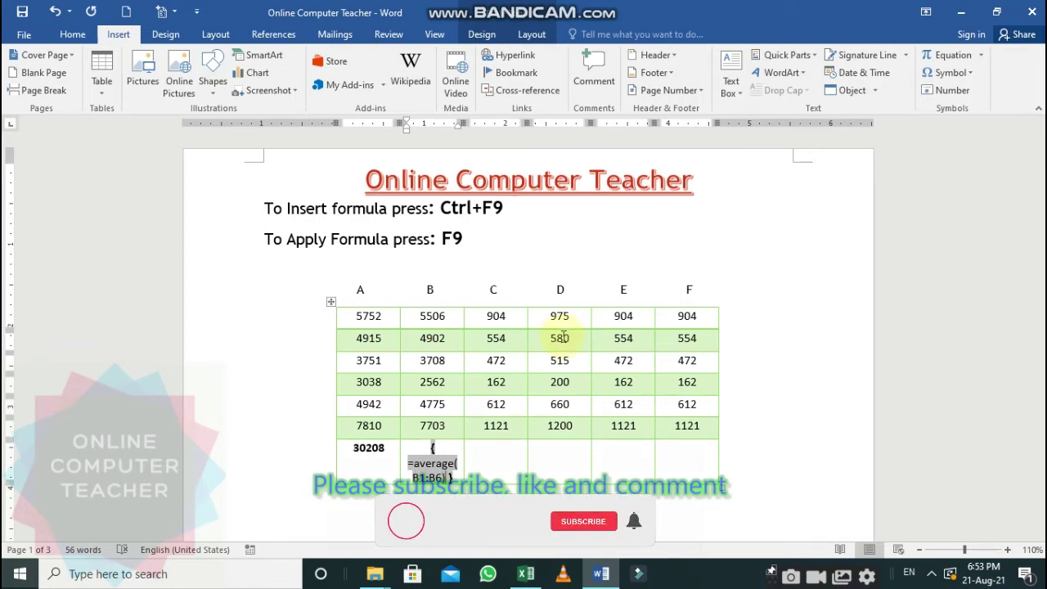
pyautogui.press('F9')
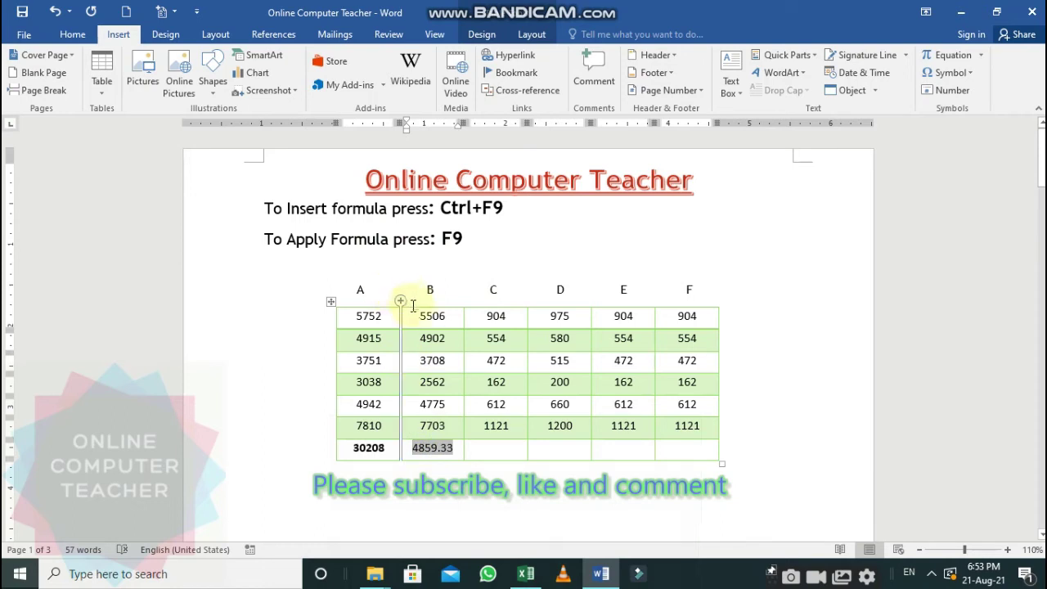
pyautogui.click(499, 447)
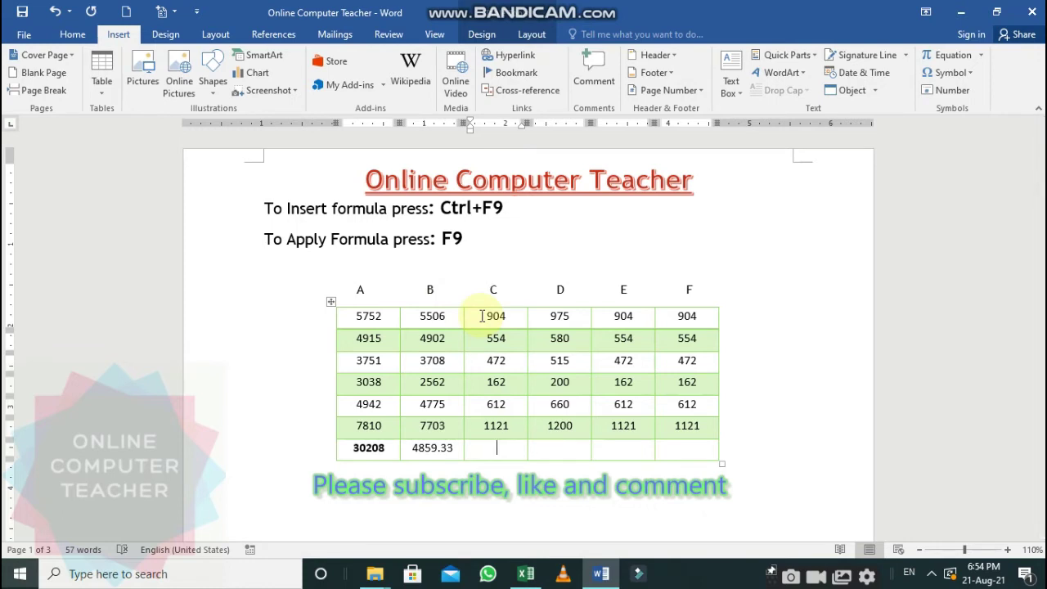
# Insert an {=min(C1:C6)} field in cell C7 and update it to show 162
pyautogui.hotkey('ctrl', 'F9')
pyautogui.write('=')
pyautogui.write('min')
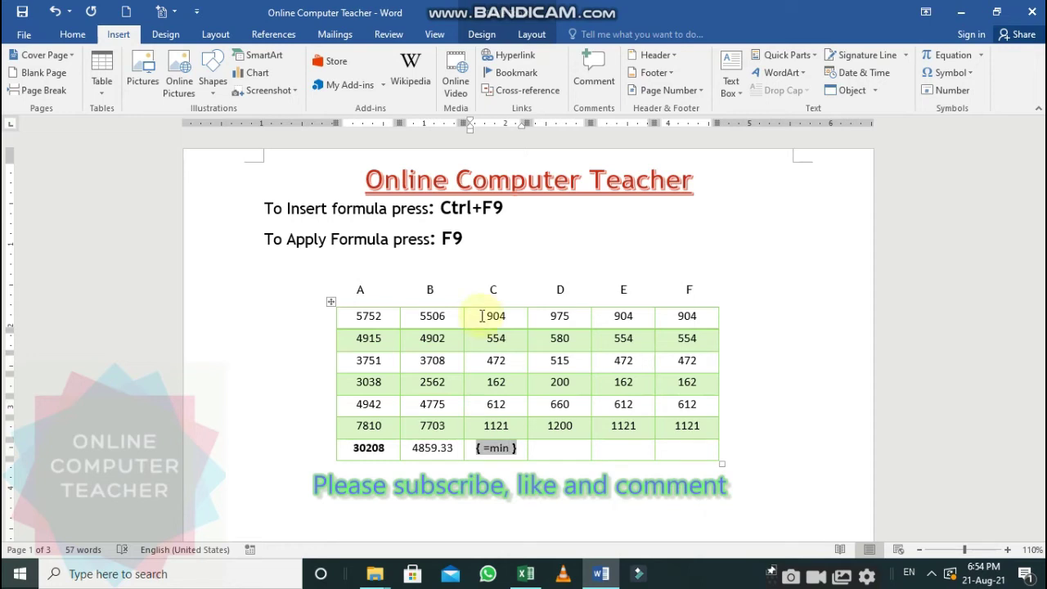
pyautogui.write('(')
pyautogui.write('C')
pyautogui.write('1')
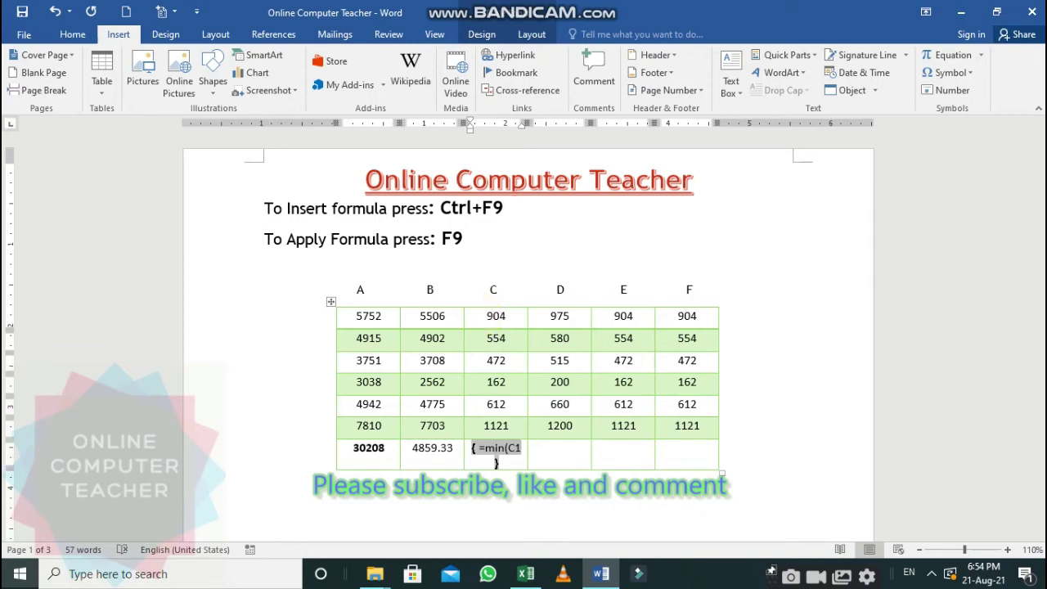
pyautogui.write(':')
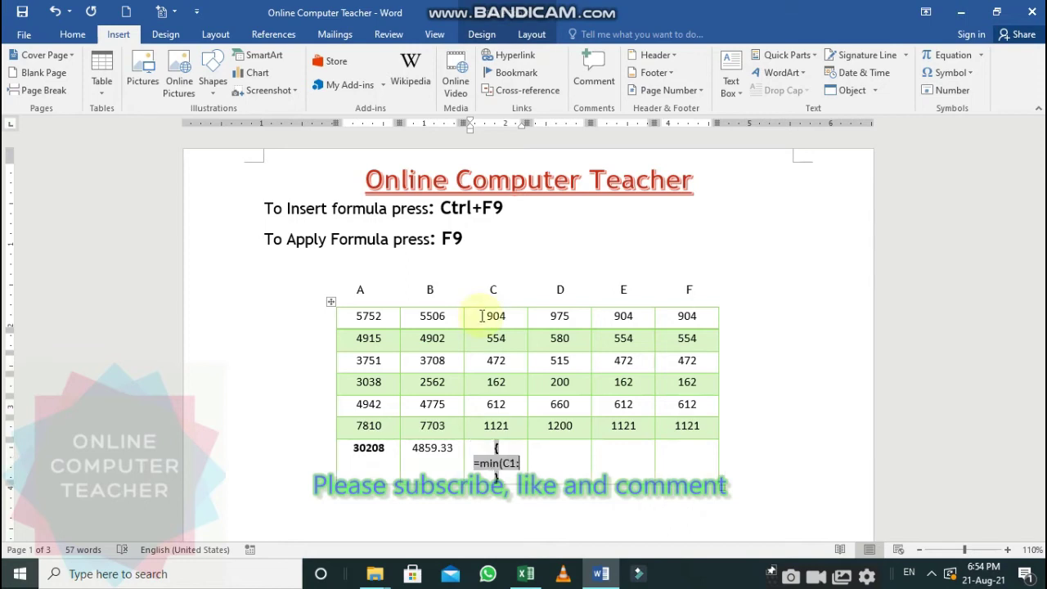
pyautogui.write('C6')
pyautogui.press('F9')
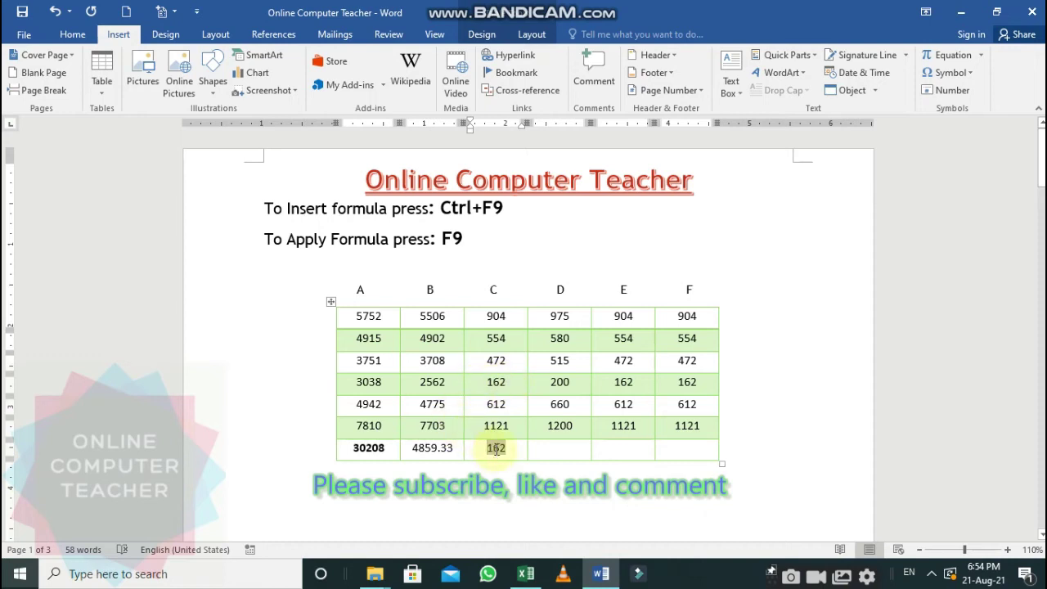
pyautogui.click(559, 447)
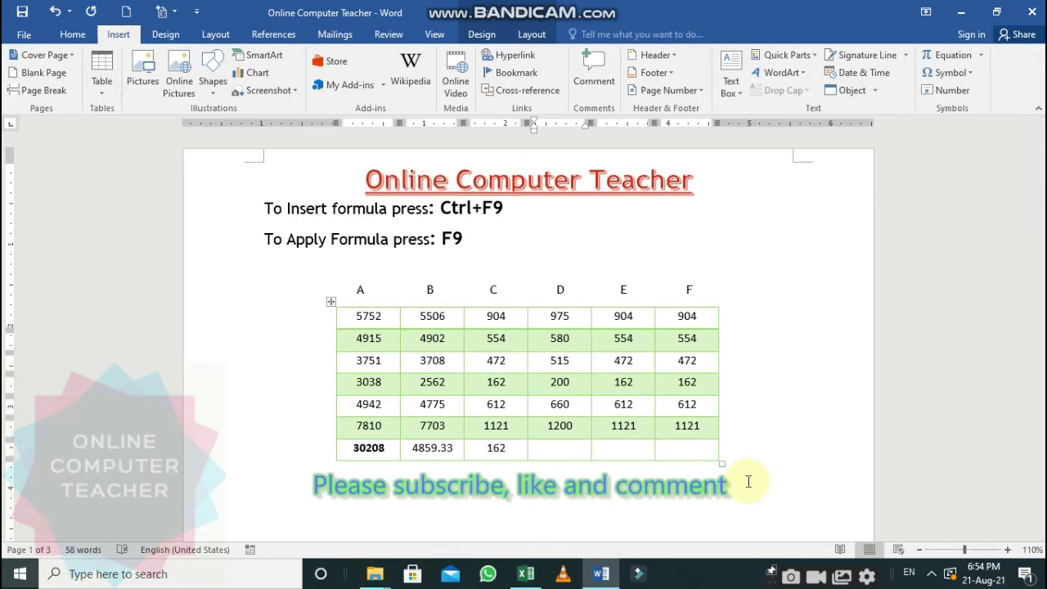
# Insert an {=Max(D1:D6)} field in cell D7 and update it to show 1200
pyautogui.hotkey('ctrl', 'F9')
pyautogui.write('=')
pyautogui.write('Ma')
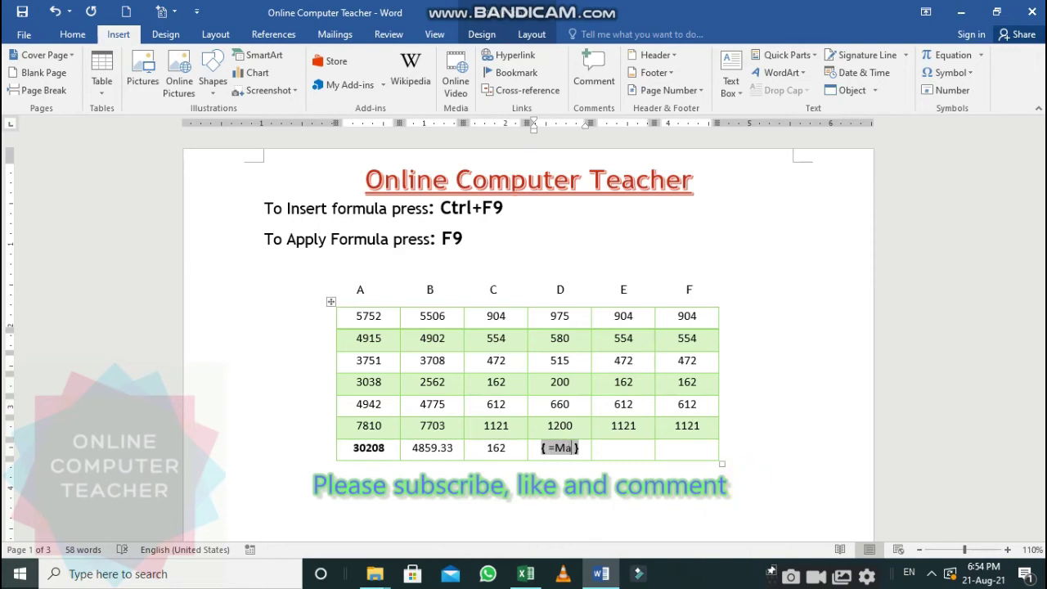
pyautogui.write('x')
pyautogui.write('(')
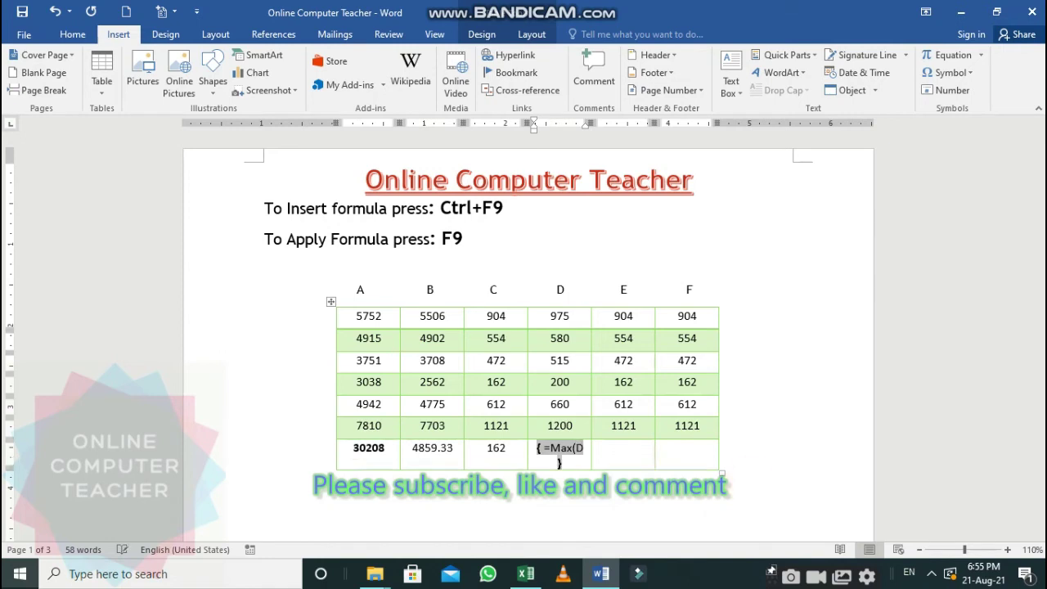
pyautogui.write('D1')
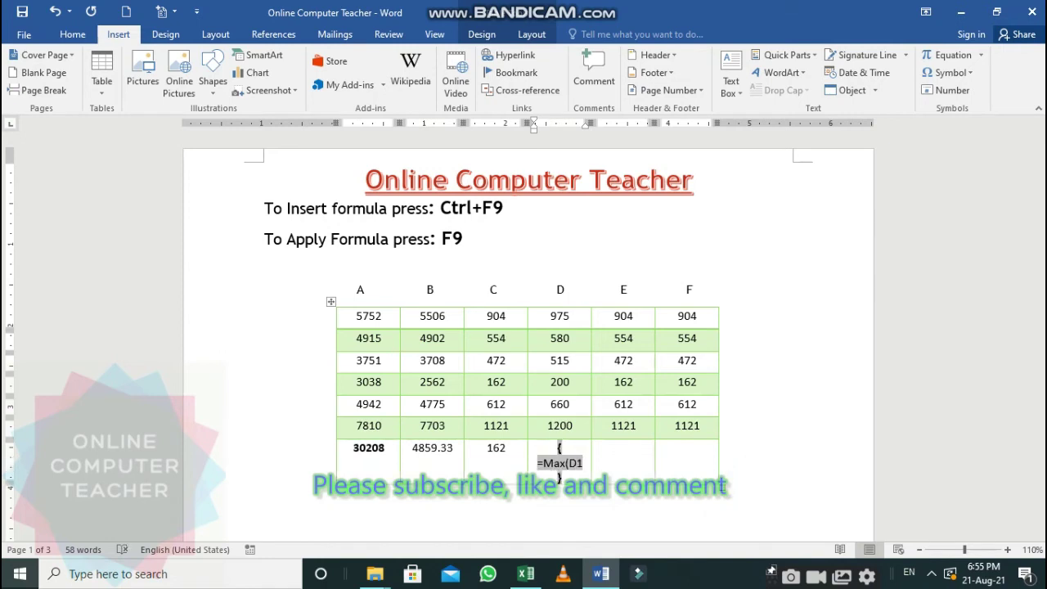
pyautogui.write(':D')
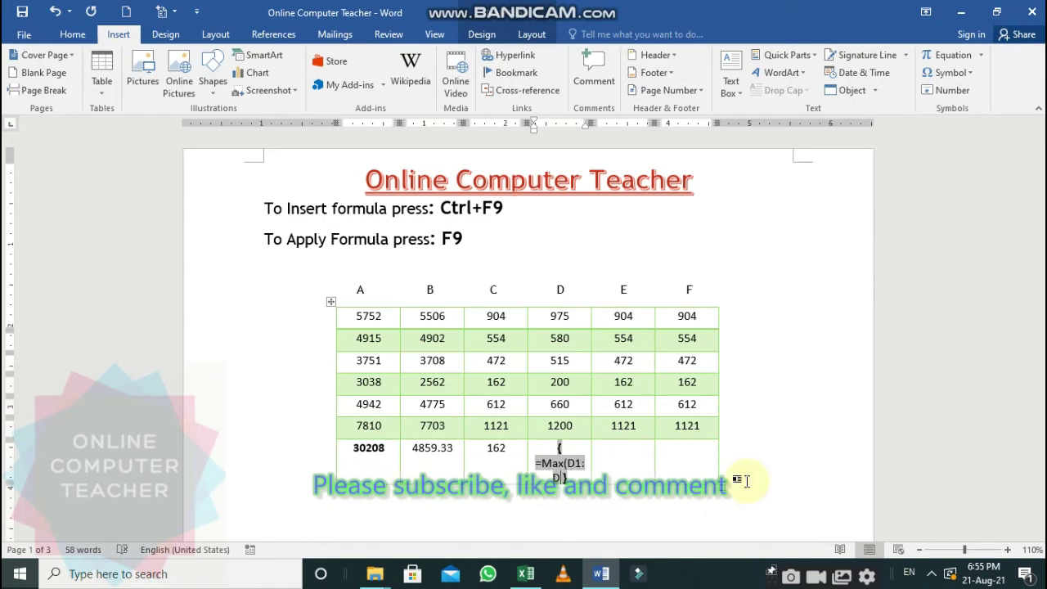
pyautogui.write('6)')
pyautogui.press('F9')
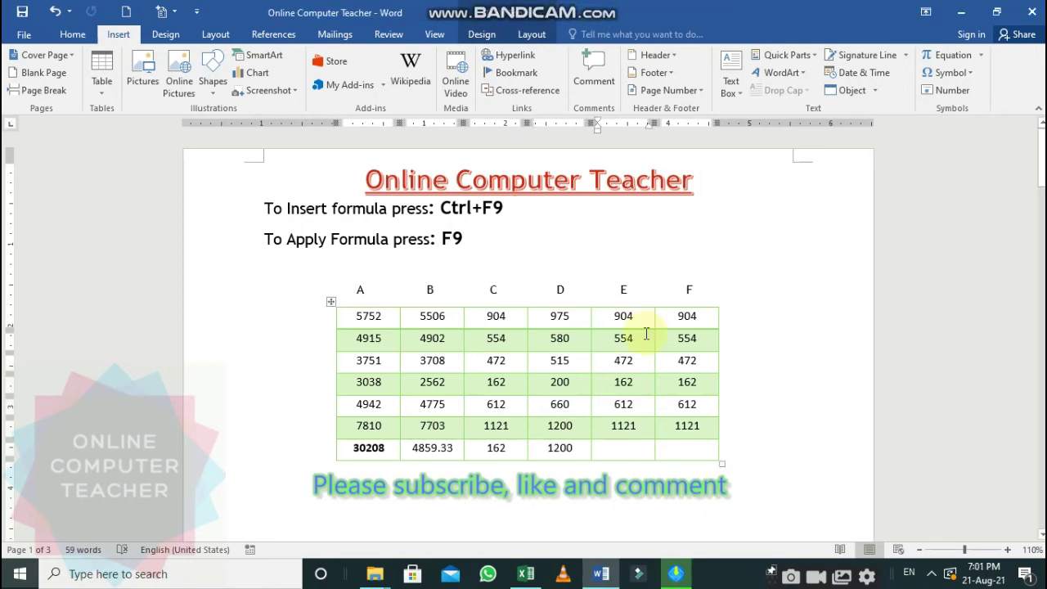
# Insert an {=E1-E2} field in cell E7 and update it to show 350
pyautogui.moveTo(603, 315); pyautogui.dragTo(614, 429)
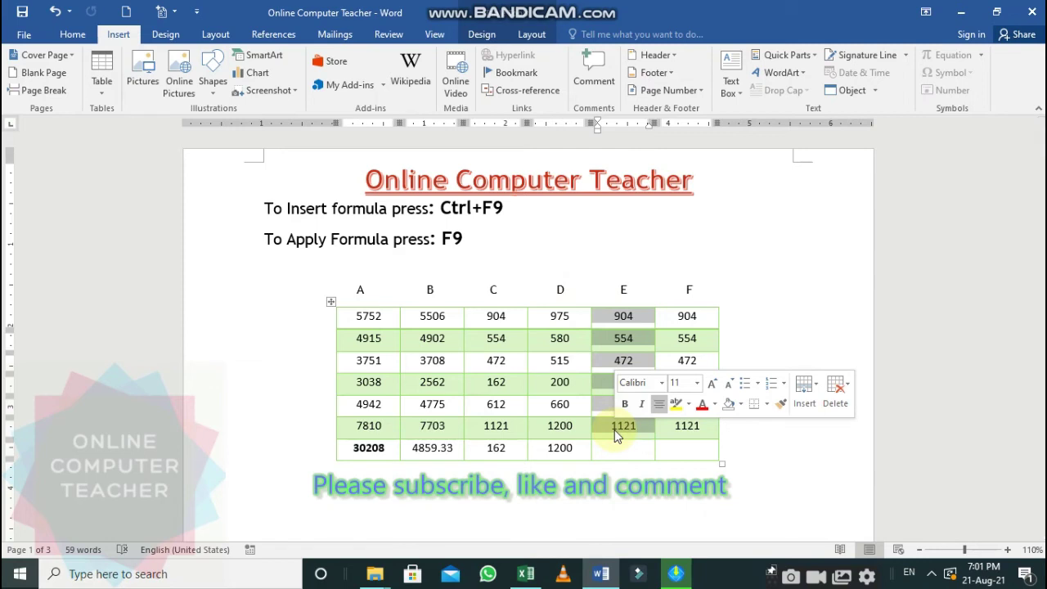
pyautogui.click(618, 456)
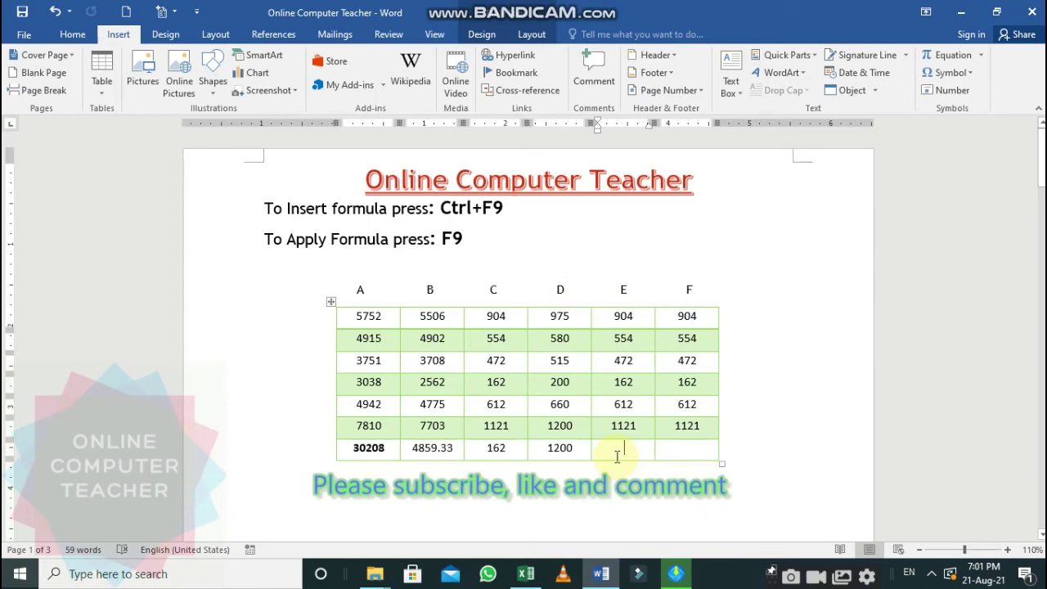
pyautogui.hotkey('ctrl', 'F9')
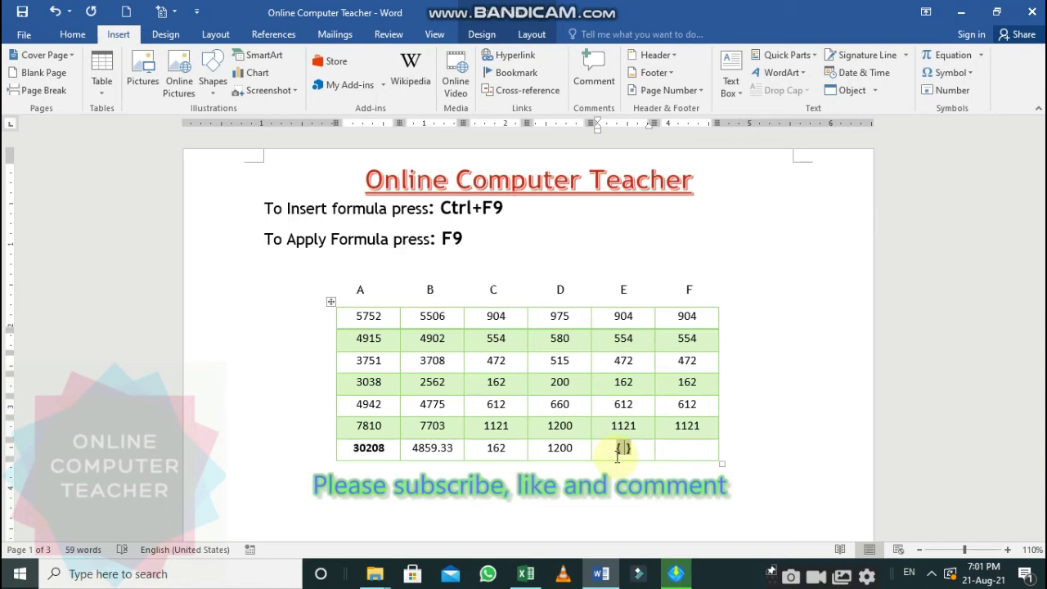
pyautogui.write('=')
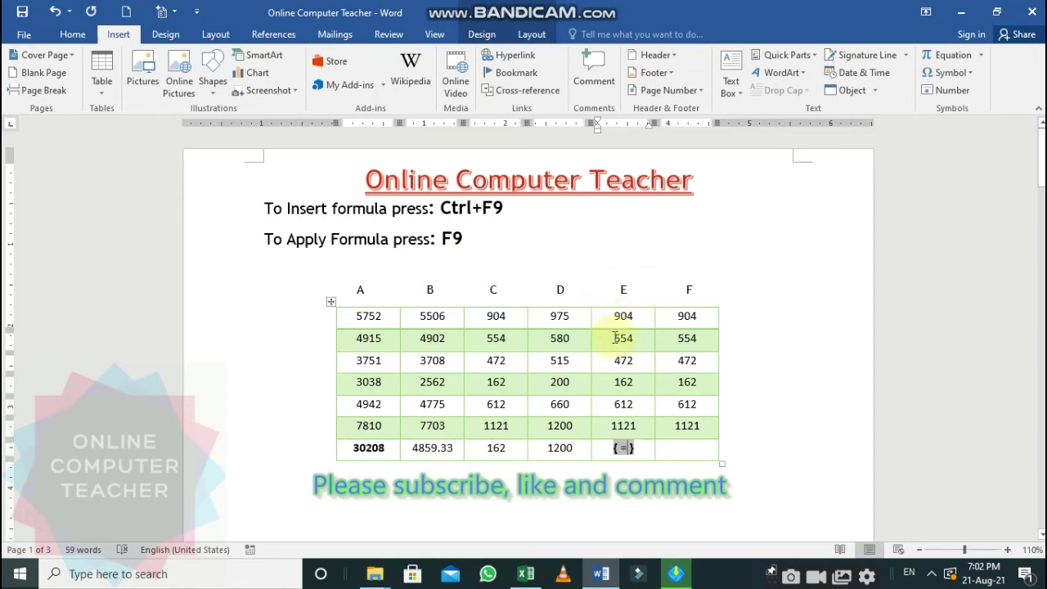
pyautogui.moveTo(333, 328)
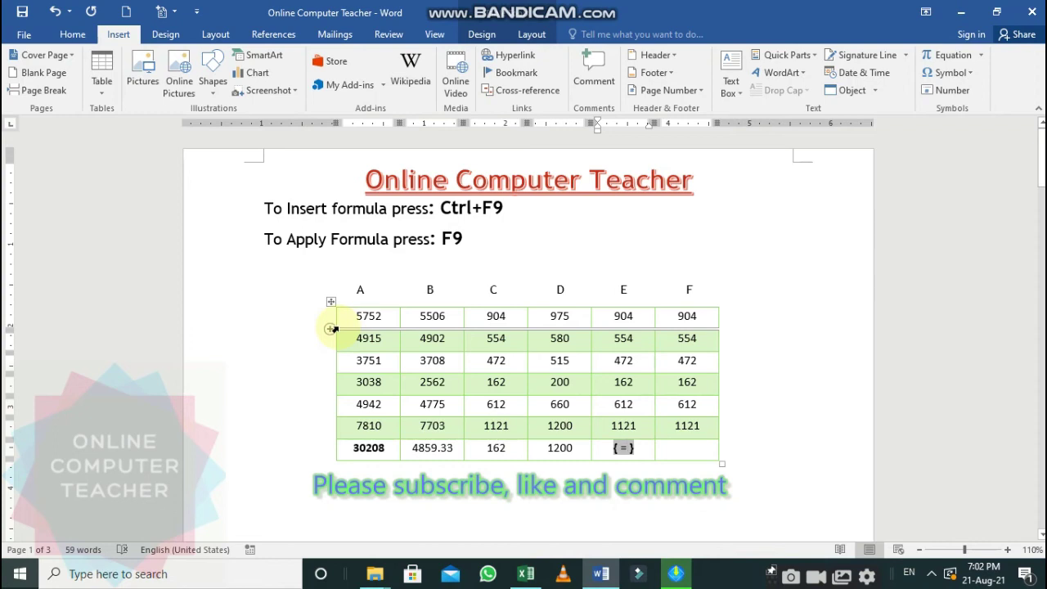
pyautogui.write('E')
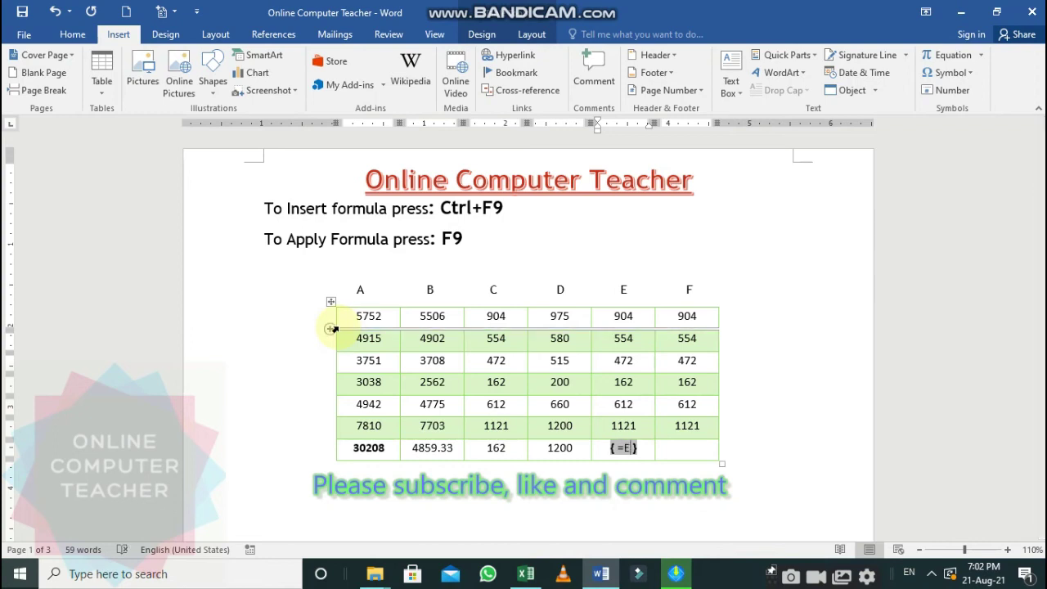
pyautogui.write('1')
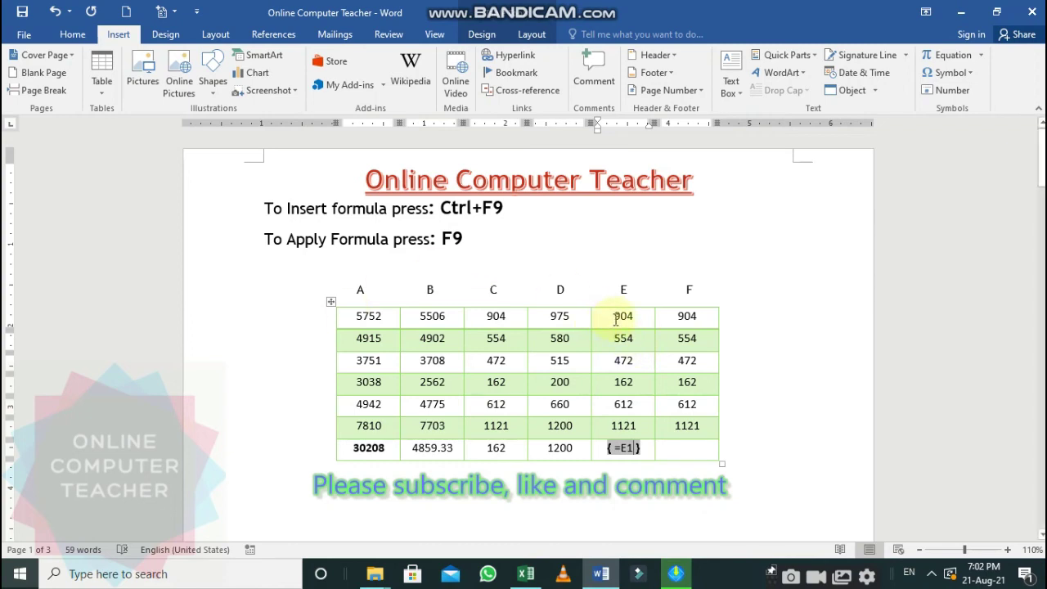
pyautogui.write('-')
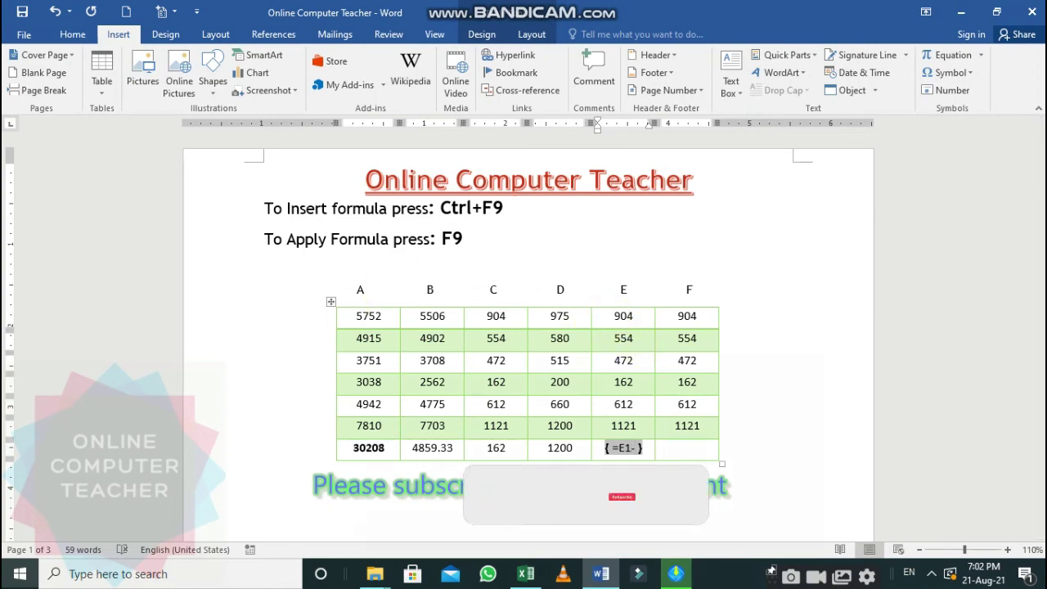
pyautogui.write('E')
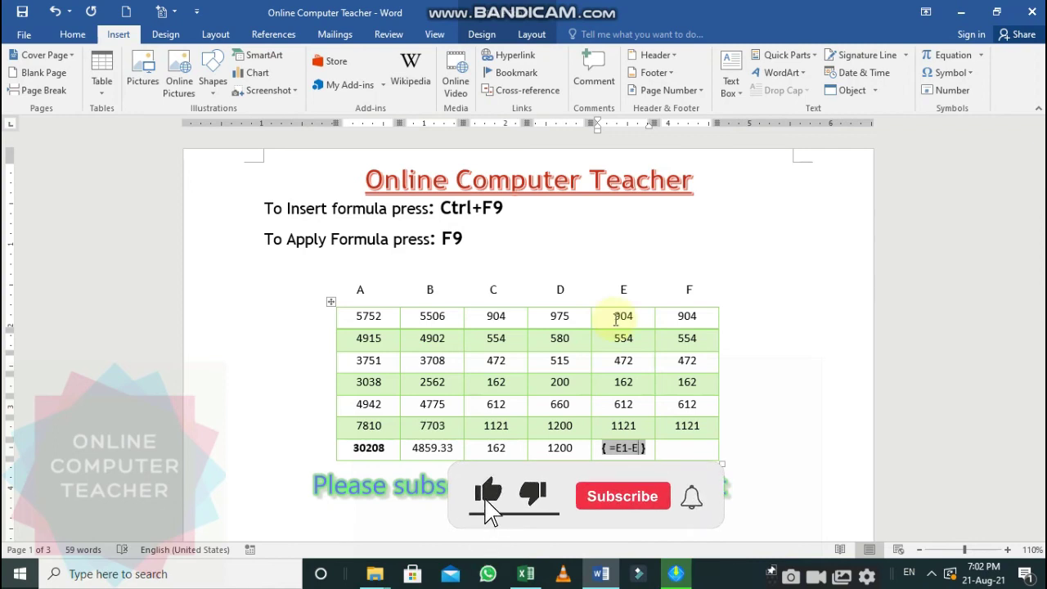
pyautogui.write('2')
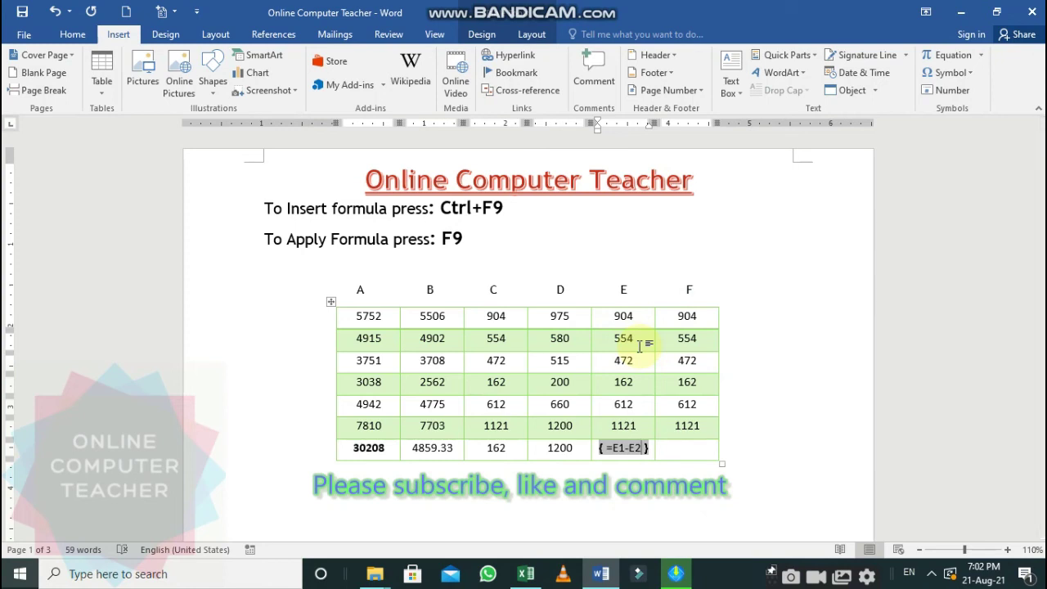
pyautogui.press('F9')
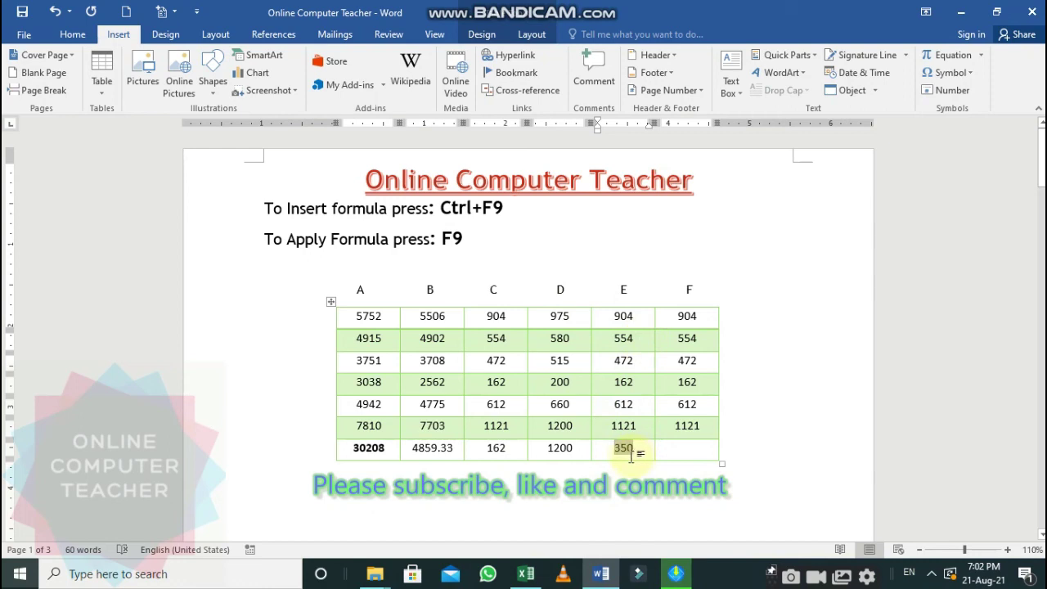
pyautogui.click(687, 448)
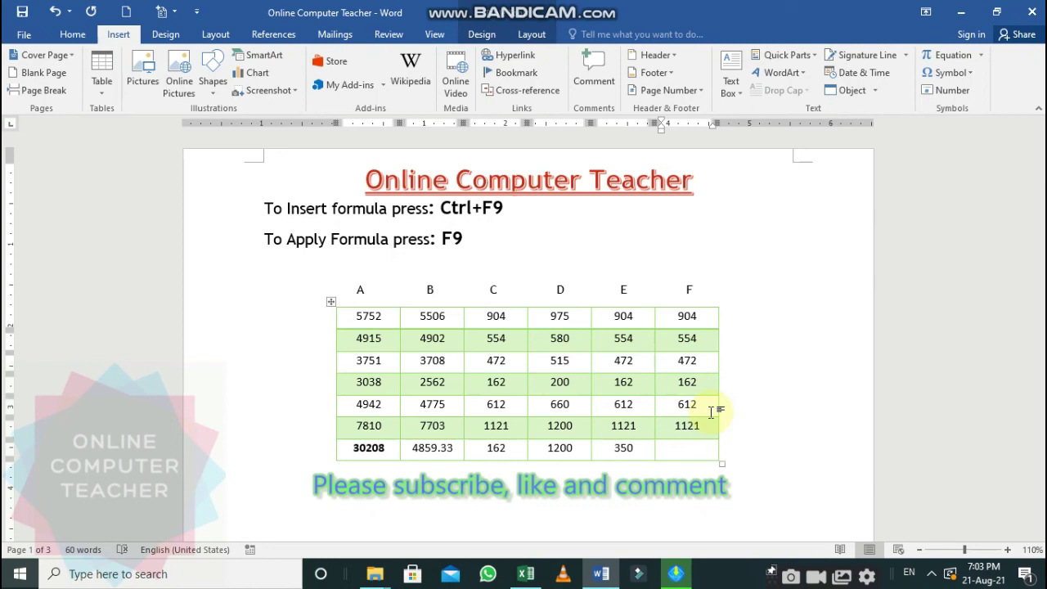
# Insert an {=F1/F2} field in cell F7 and update it to show 1.63
pyautogui.hotkey('ctrl', 'F9')
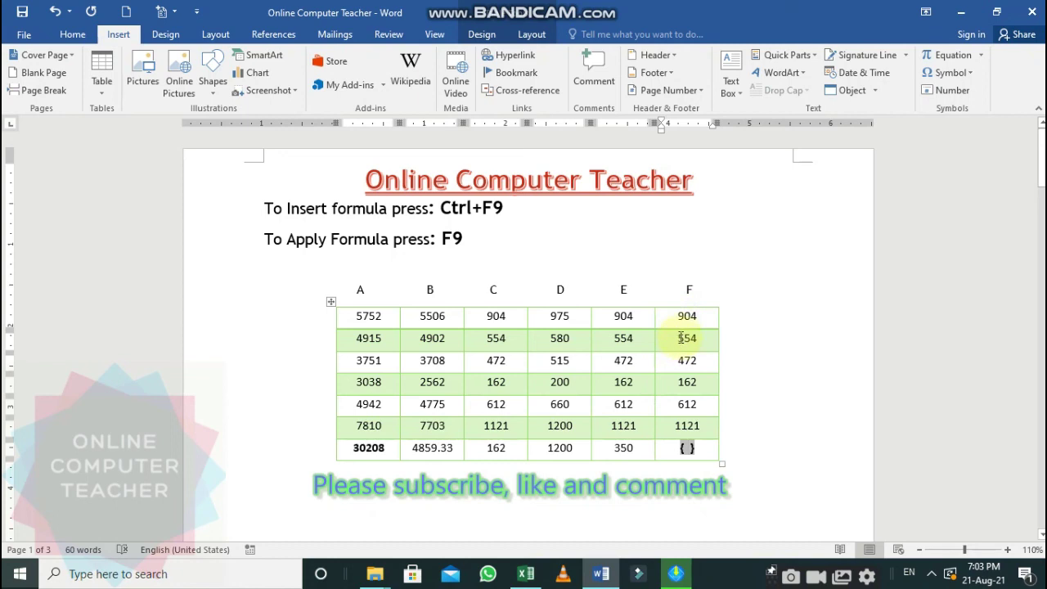
pyautogui.write('= ')
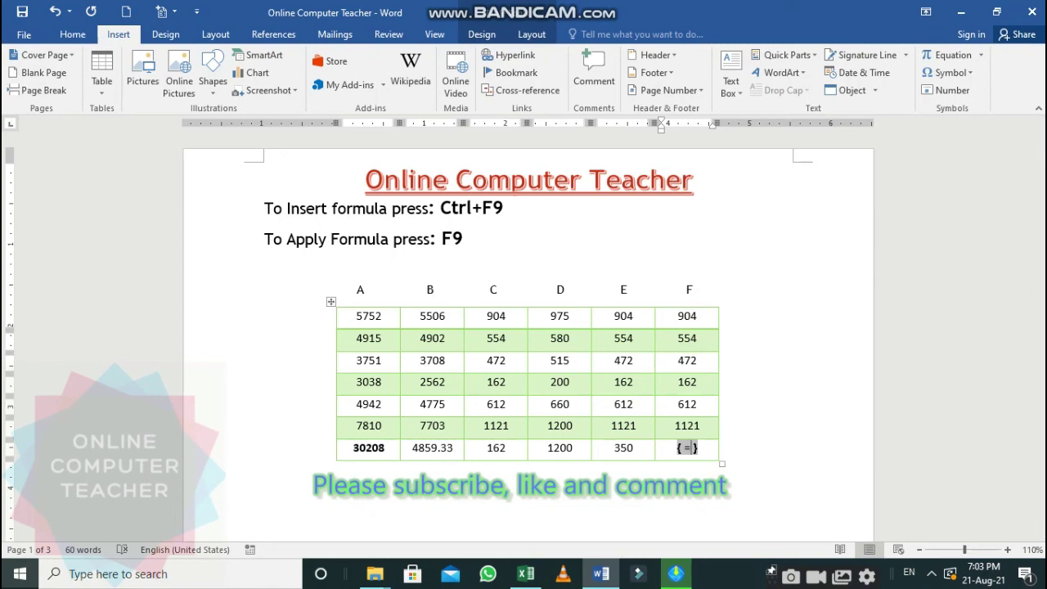
pyautogui.write('F')
pyautogui.write('1')
pyautogui.write('/')
pyautogui.write('F')
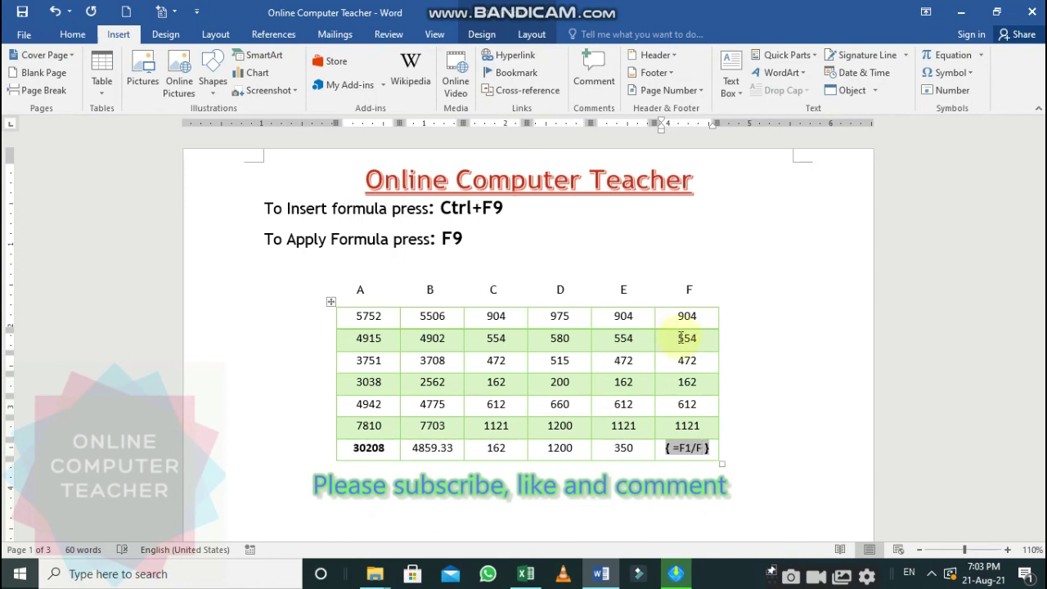
pyautogui.write('2')
pyautogui.press('F9')
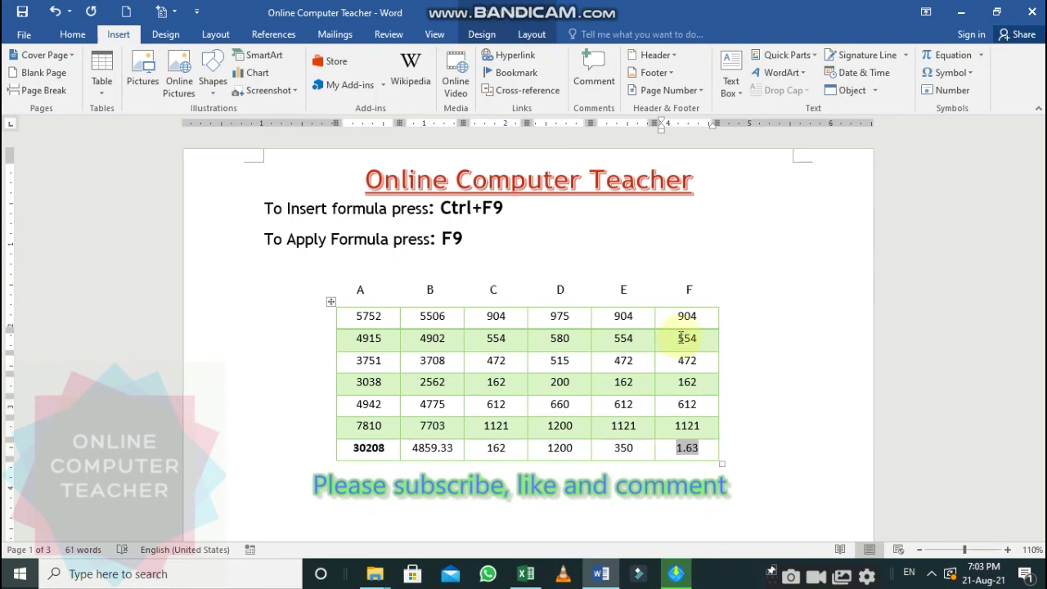